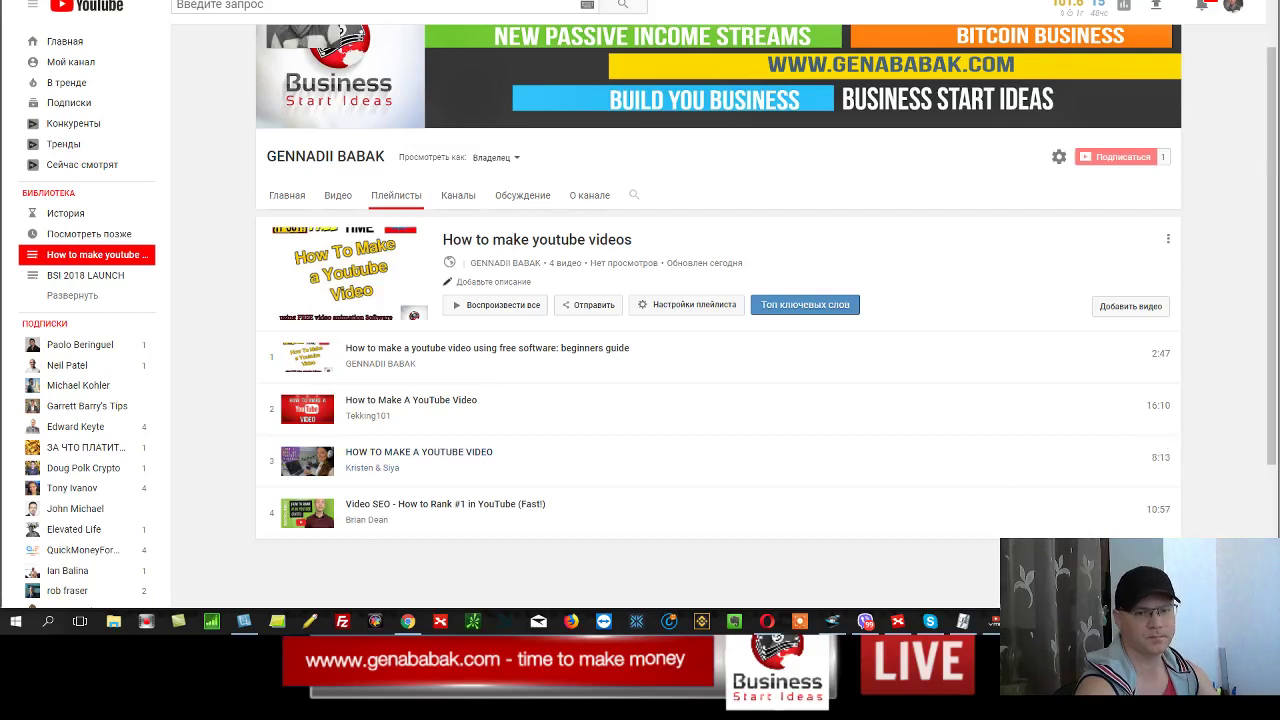
- Cycle past the thumbnail design and YouTube windows, then reveal the Windows desktop
left_click(842, 306)
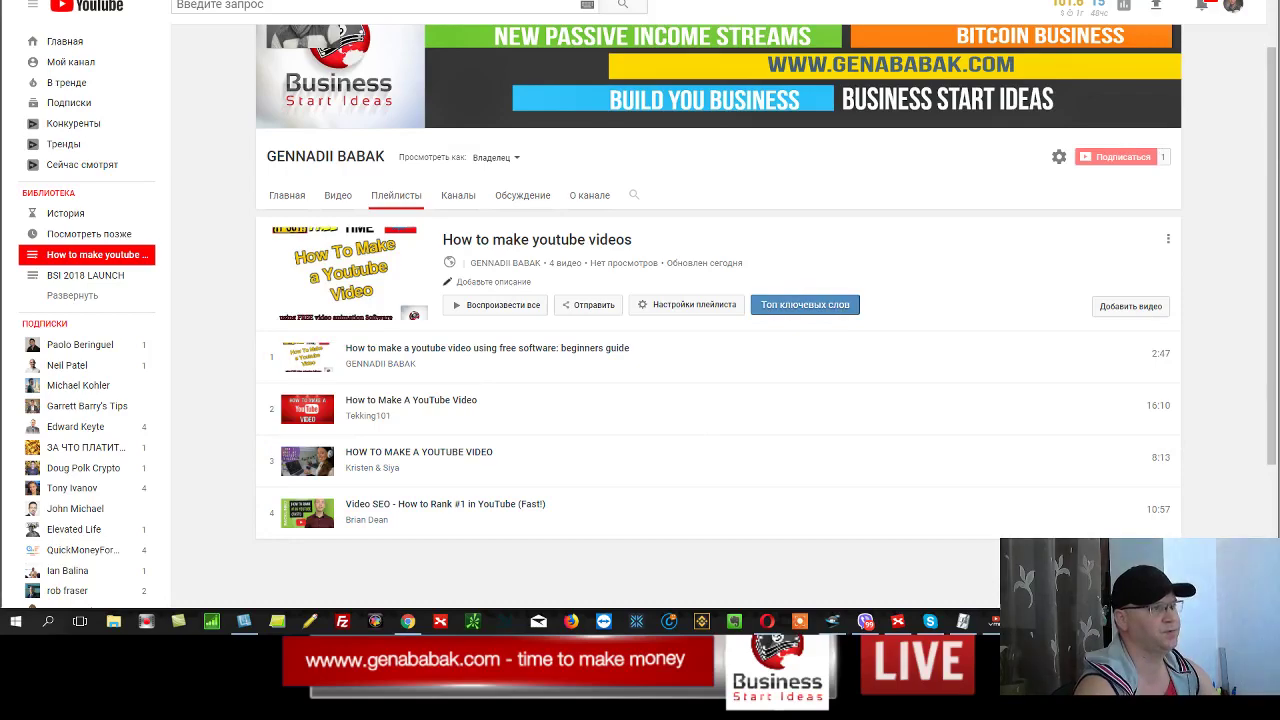
key("alt+Tab")
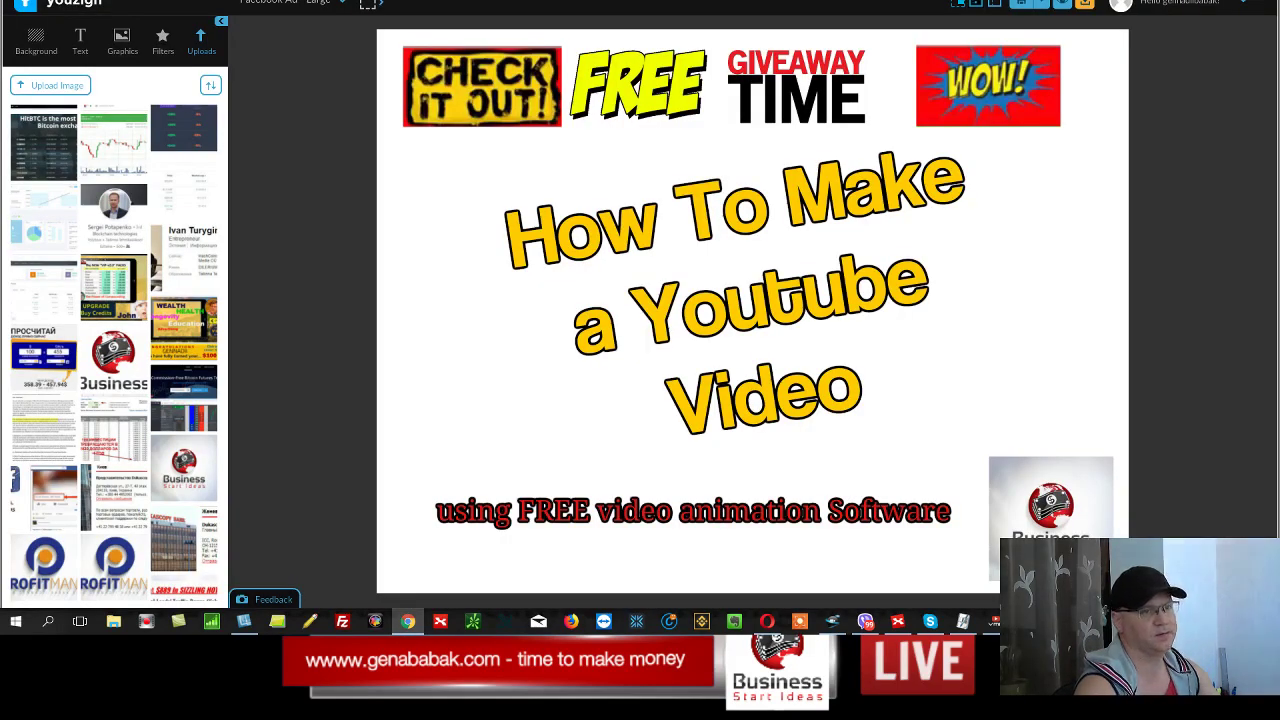
key("alt+Tab")
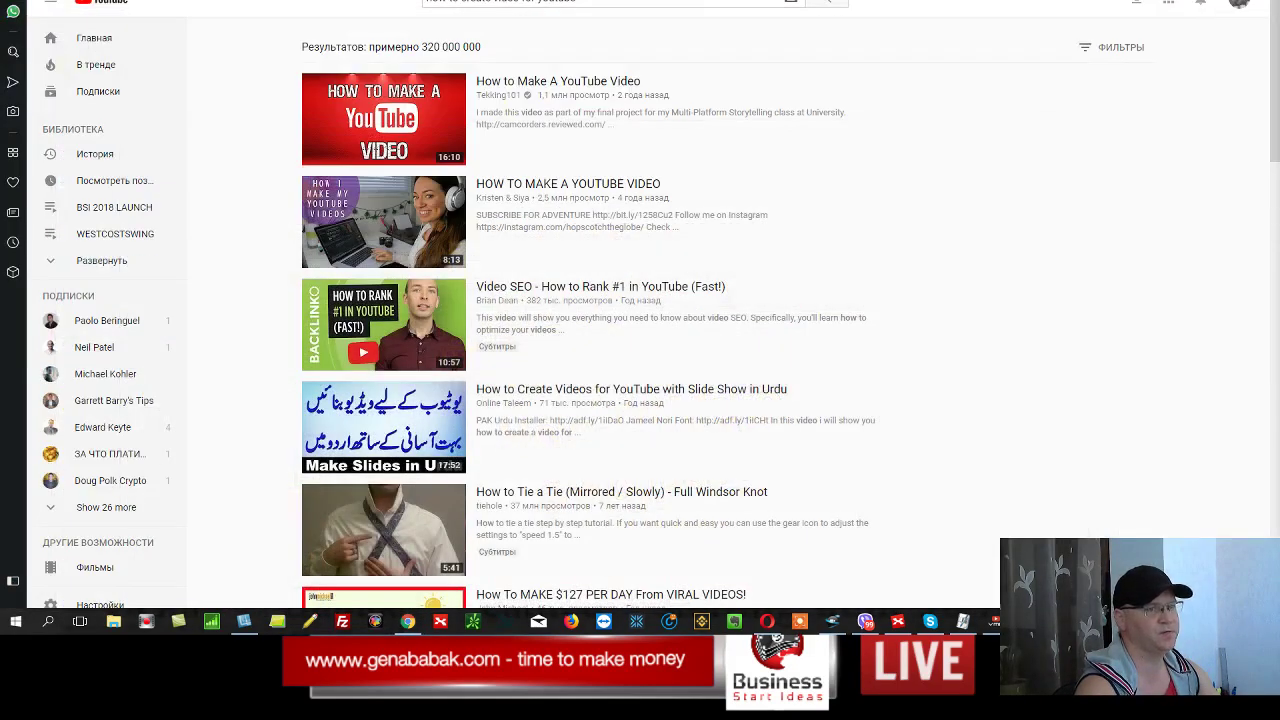
key("super+d")
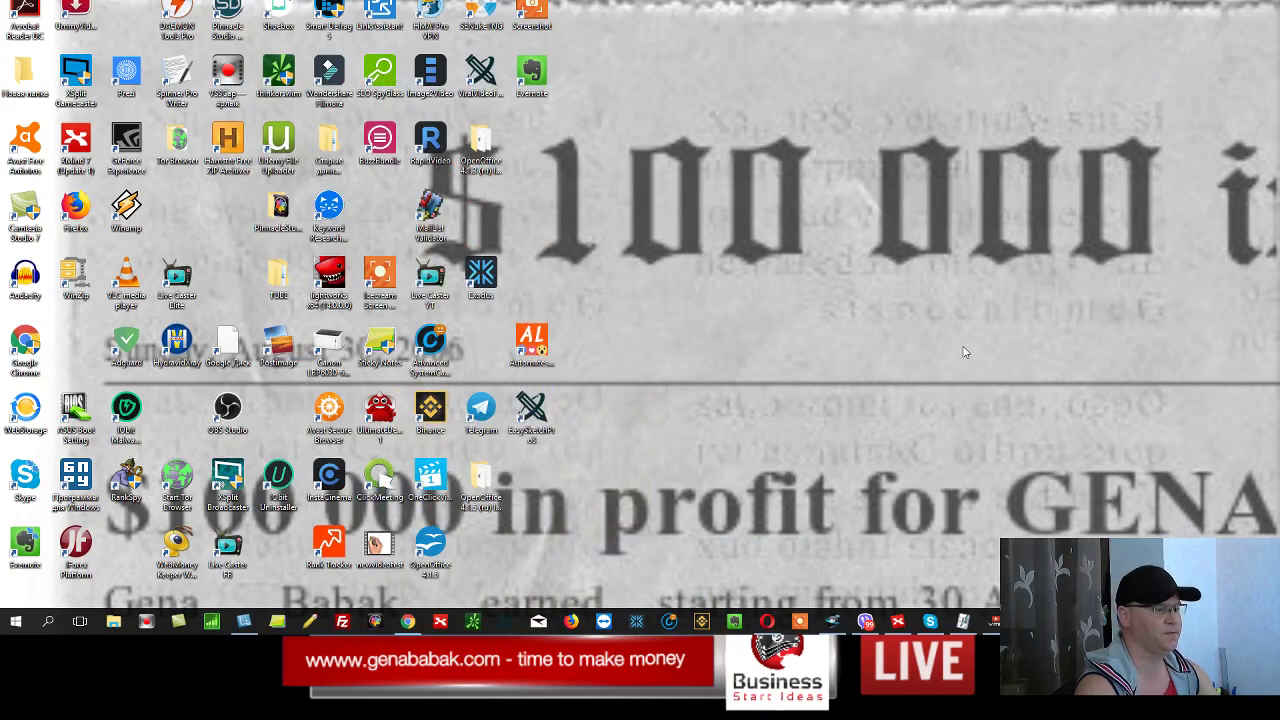
- Launch EasySketch Pro from its desktop icon and sign in
double_click(531, 412)
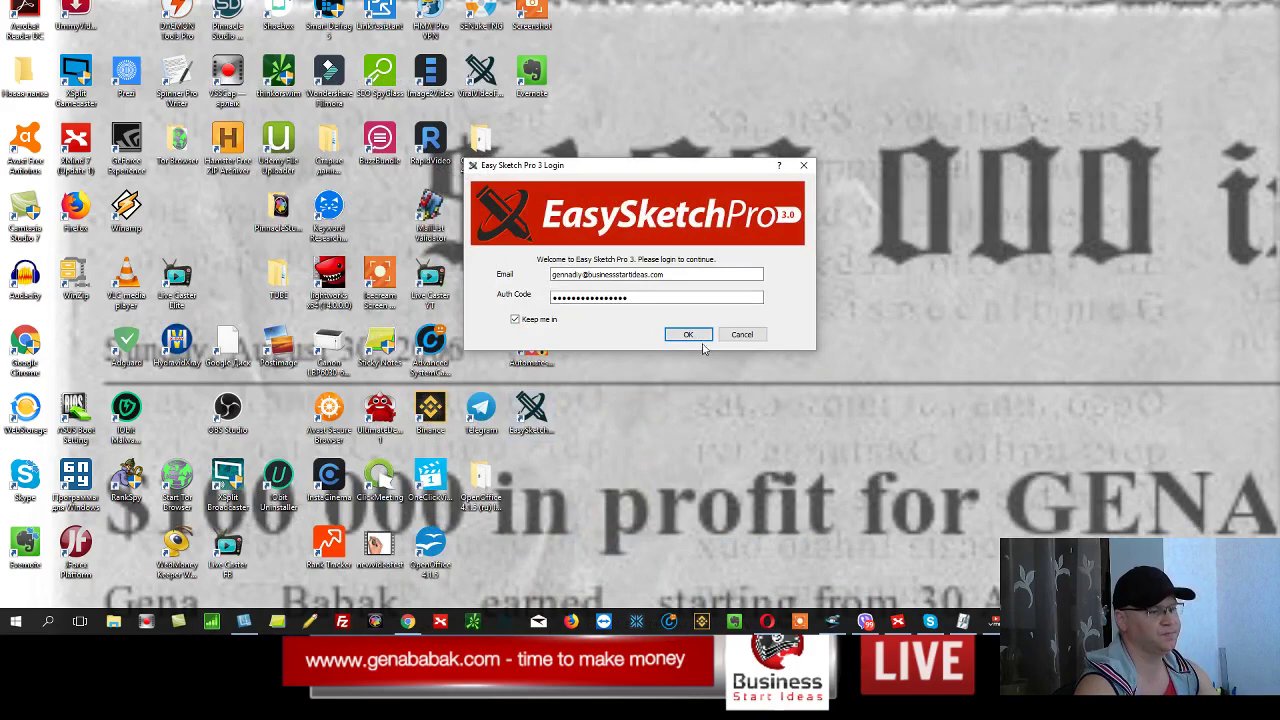
left_click(689, 338)
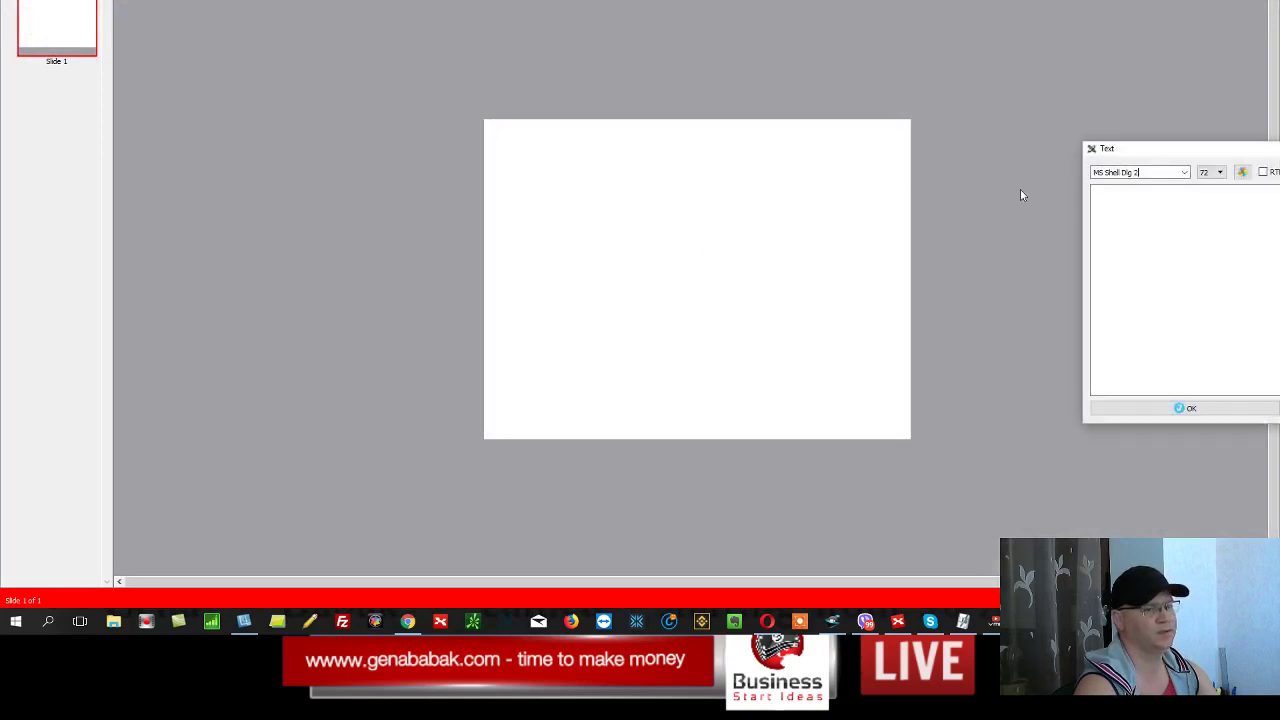
- Type 'Hi, this is how I use video creation software to make my videos for Youtube', fixing 'youtueb'
left_click_drag(1142, 156, 771, 213)
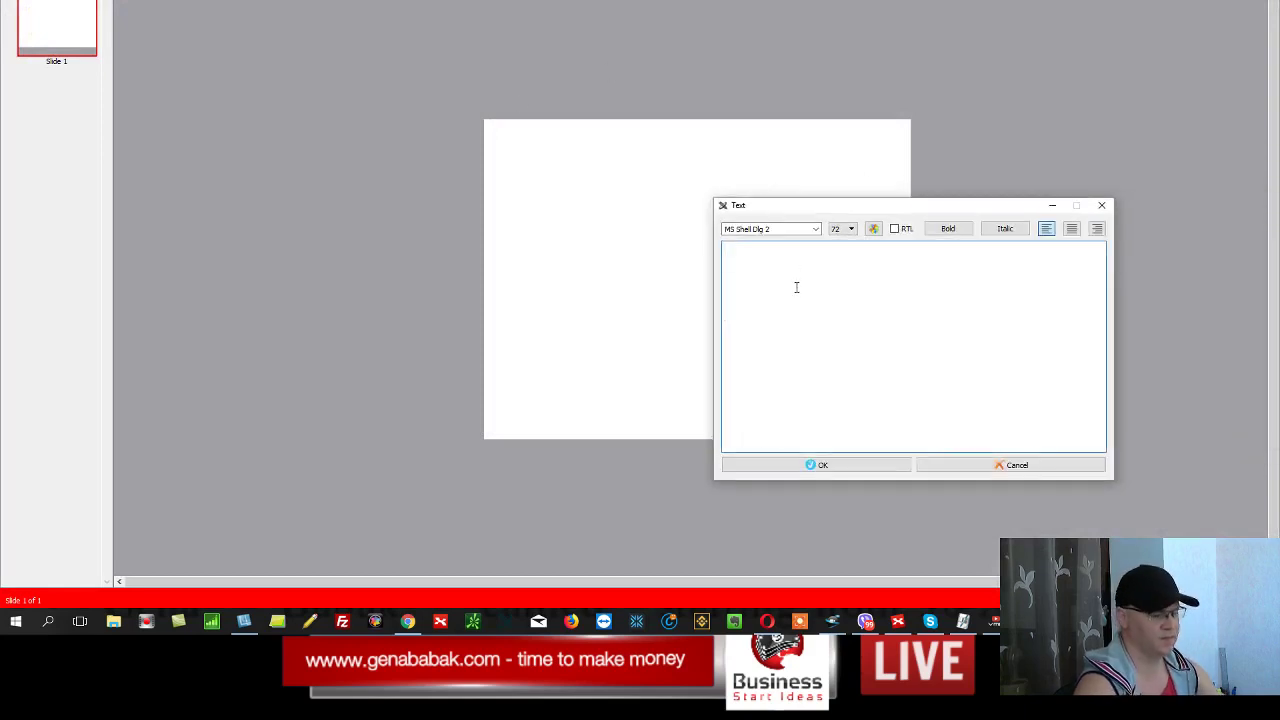
type("Hi,")
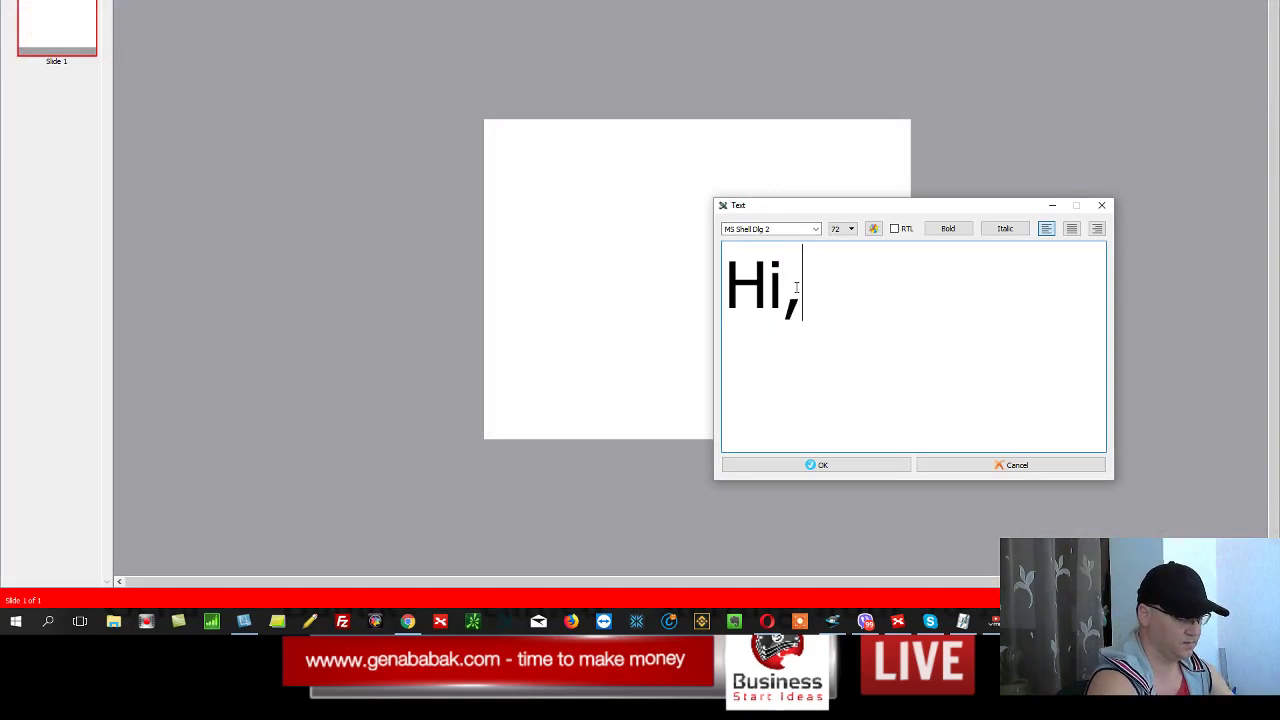
type(" this is how ")
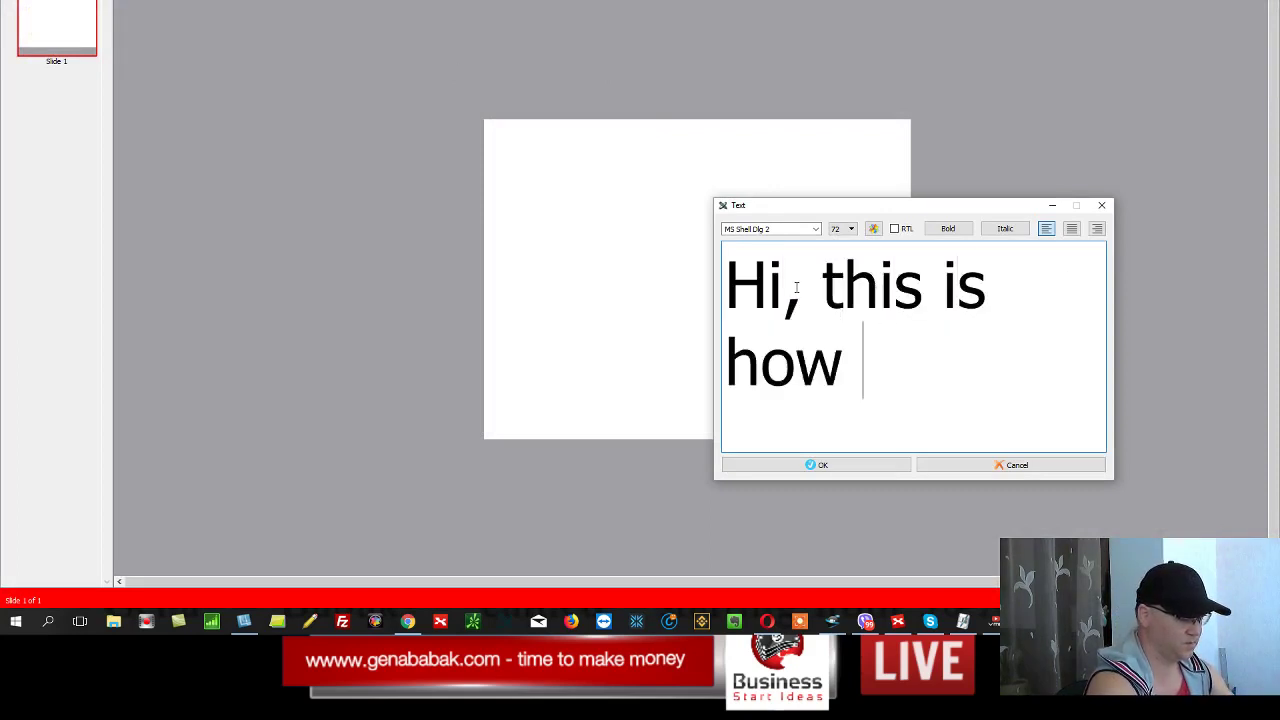
type("I use v")
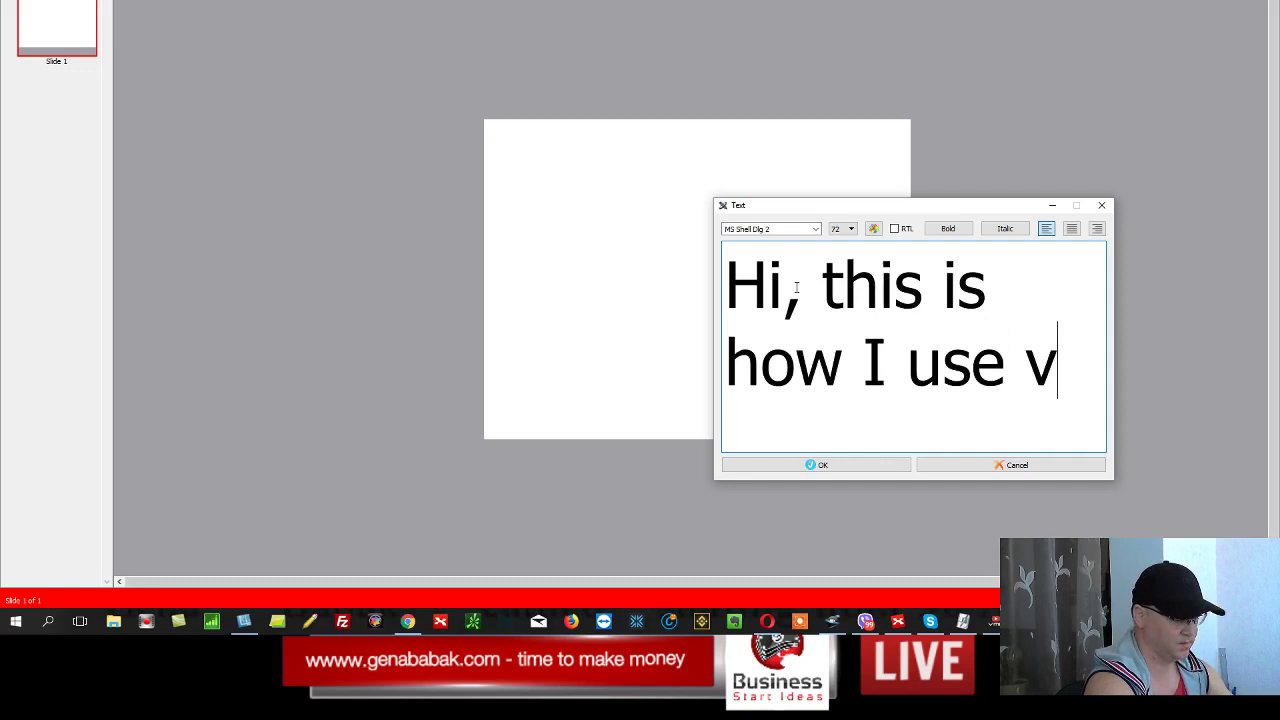
type("ideo")
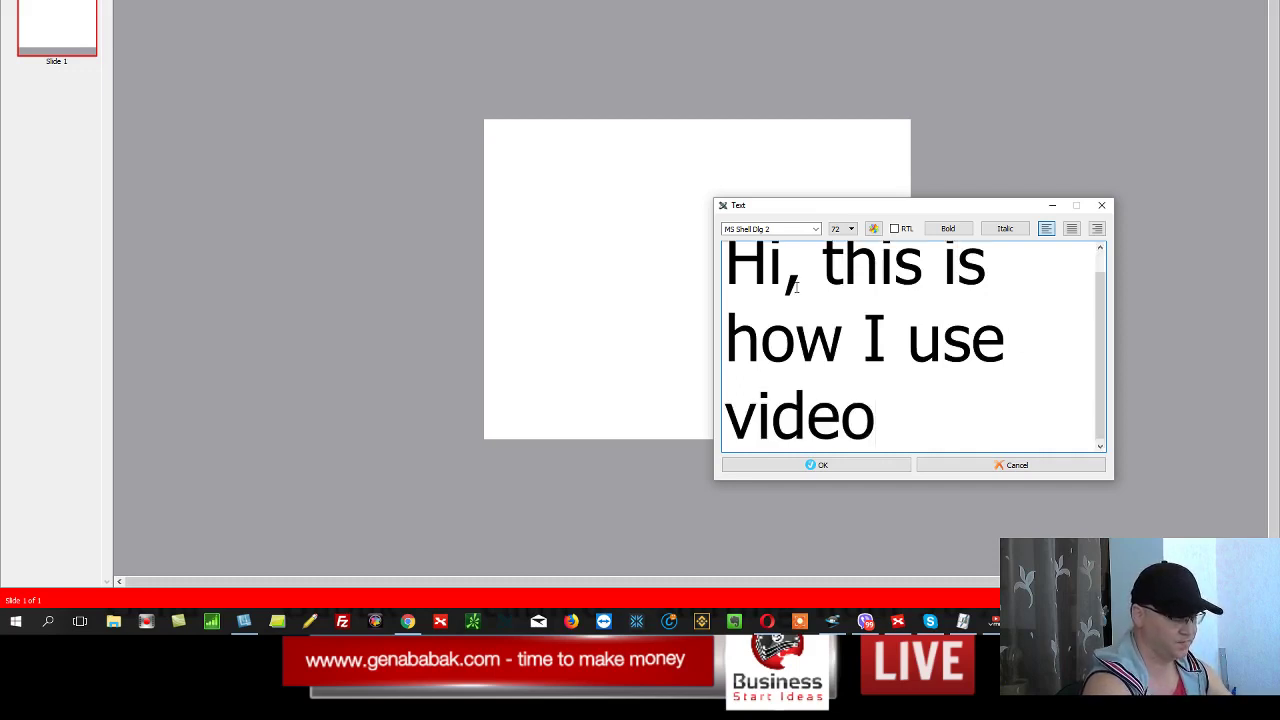
type(" creation")
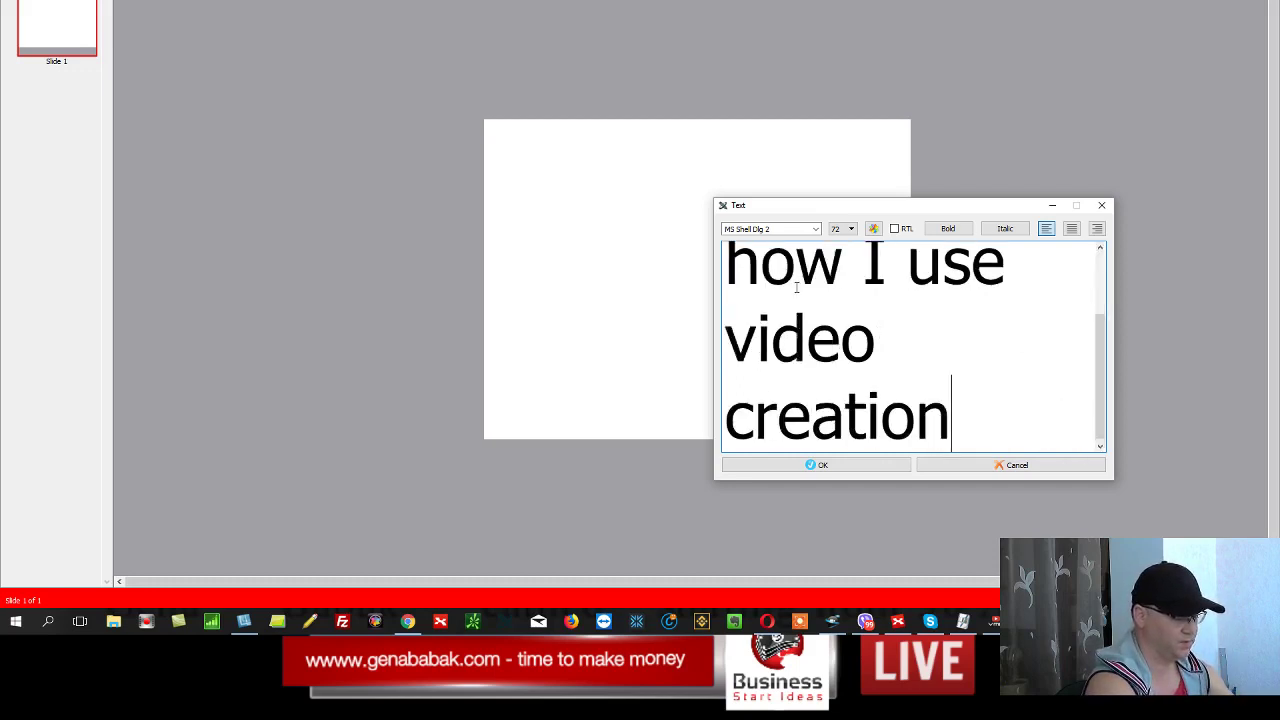
type(" softwa")
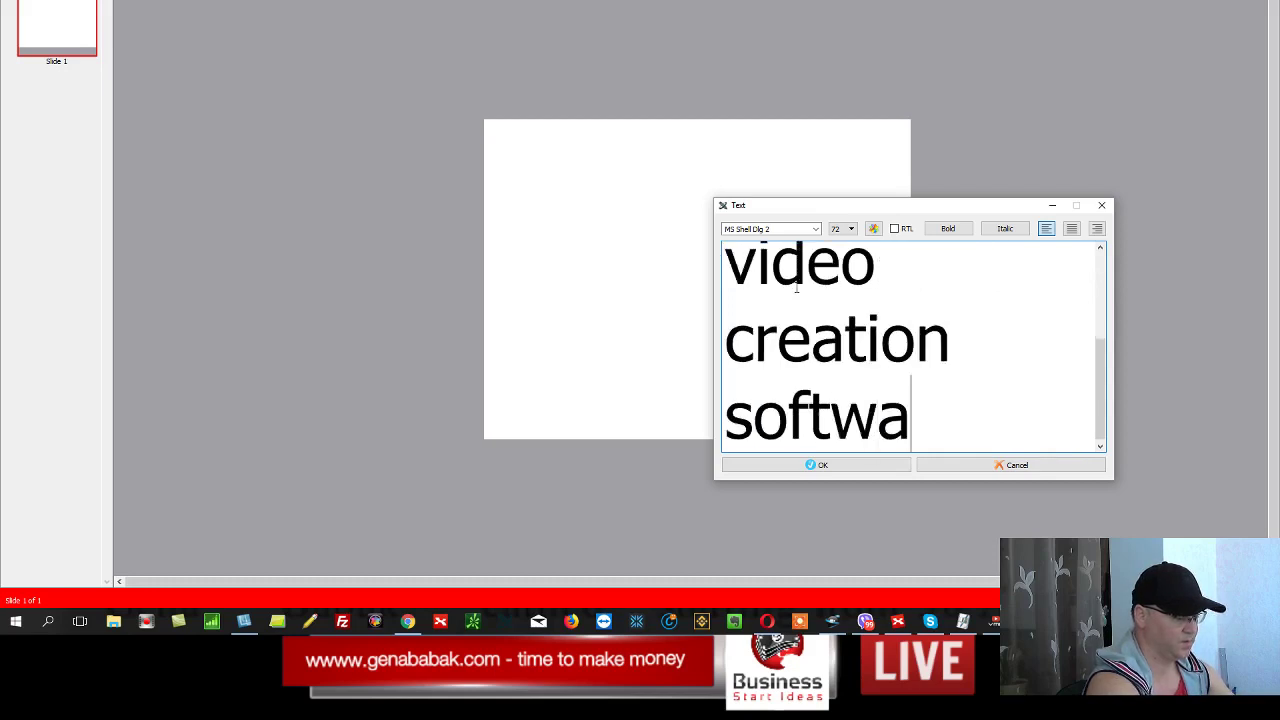
type("re to make ")
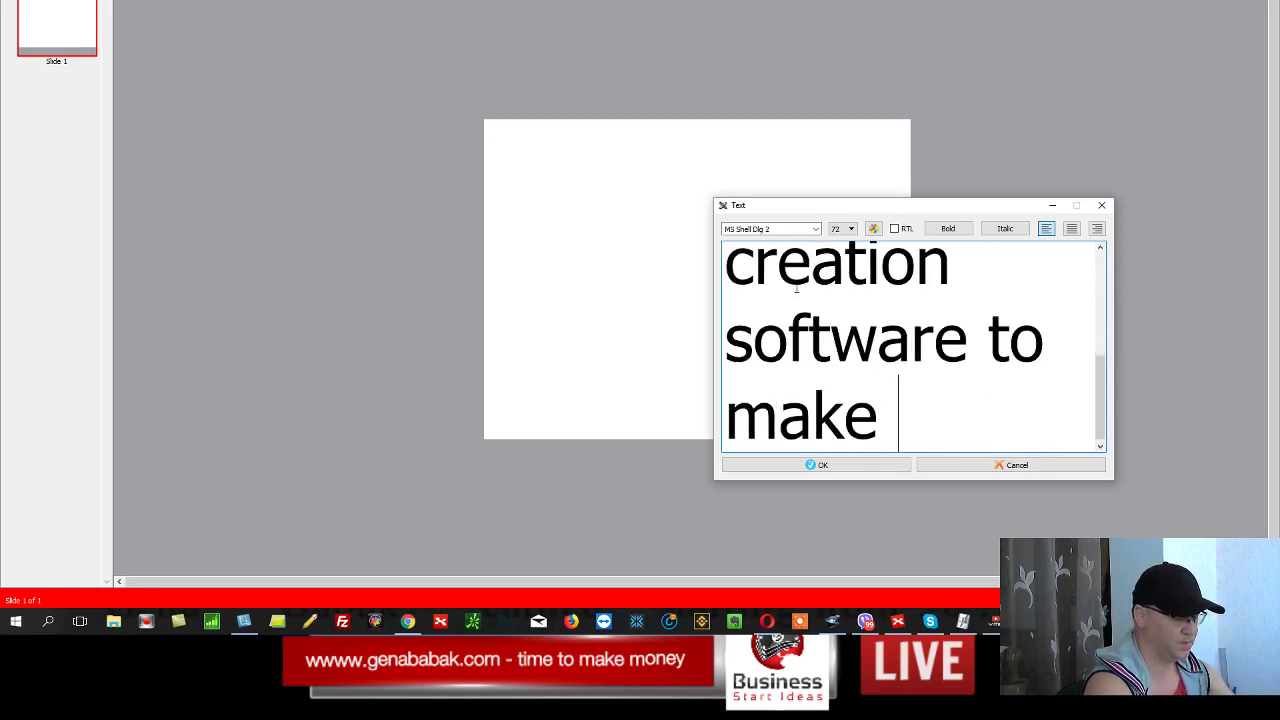
type("my video")
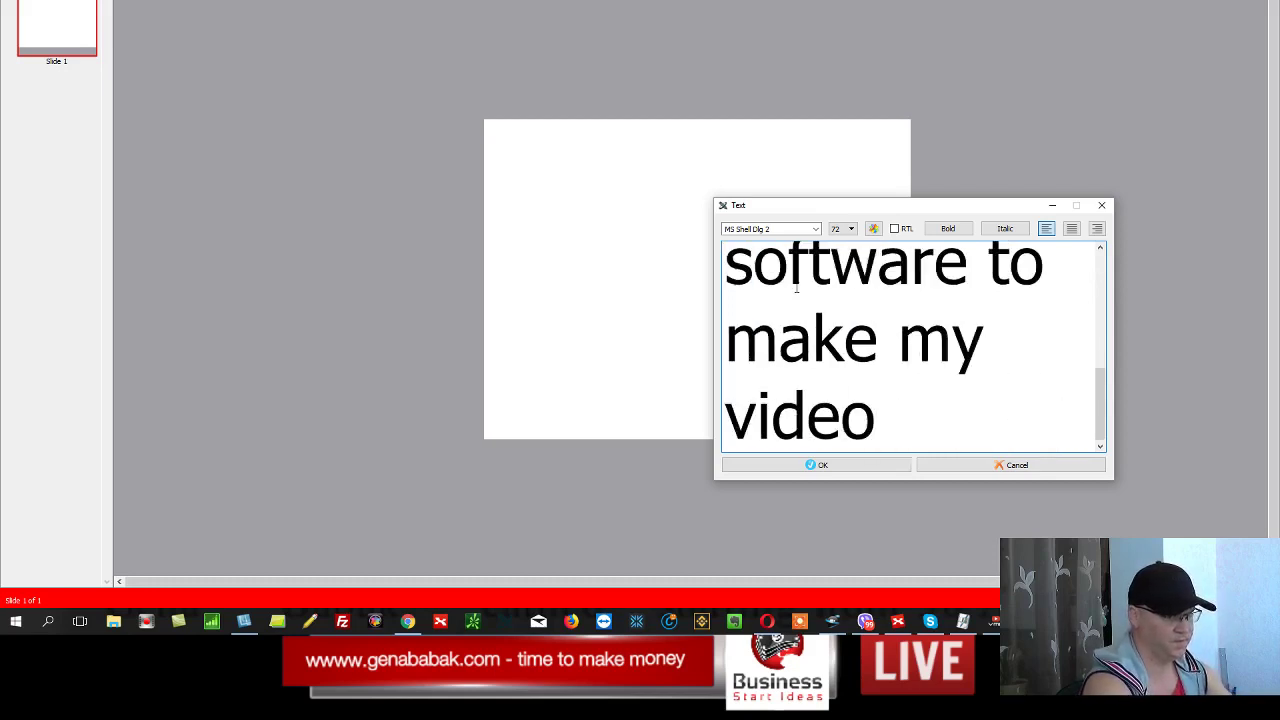
type("sfor")
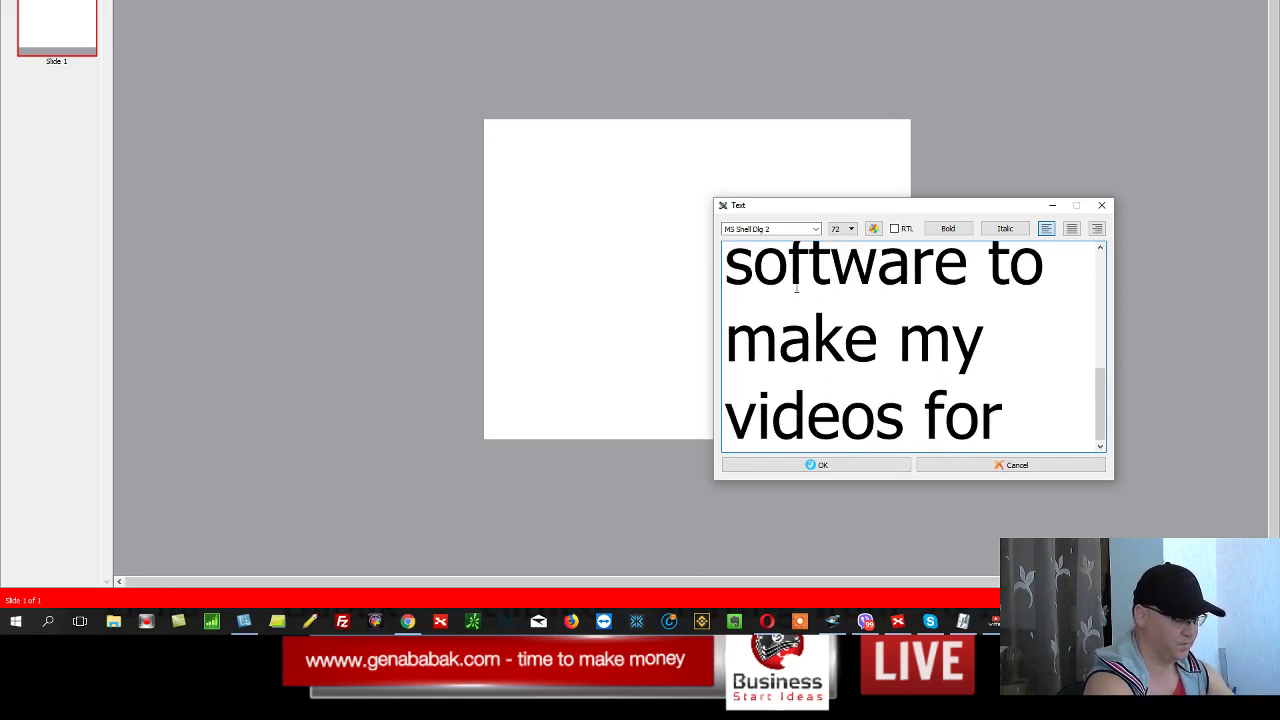
type(" youtueb")
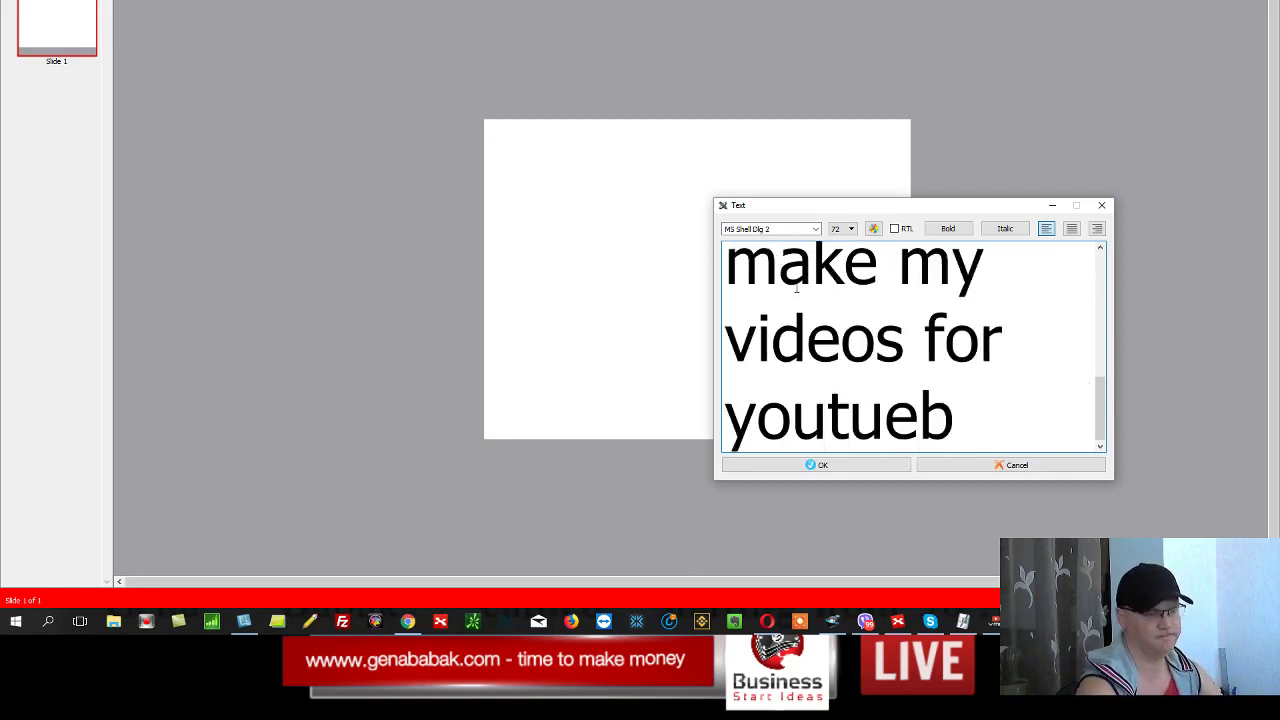
key("Left")
key("BackSpace")
key("Right")
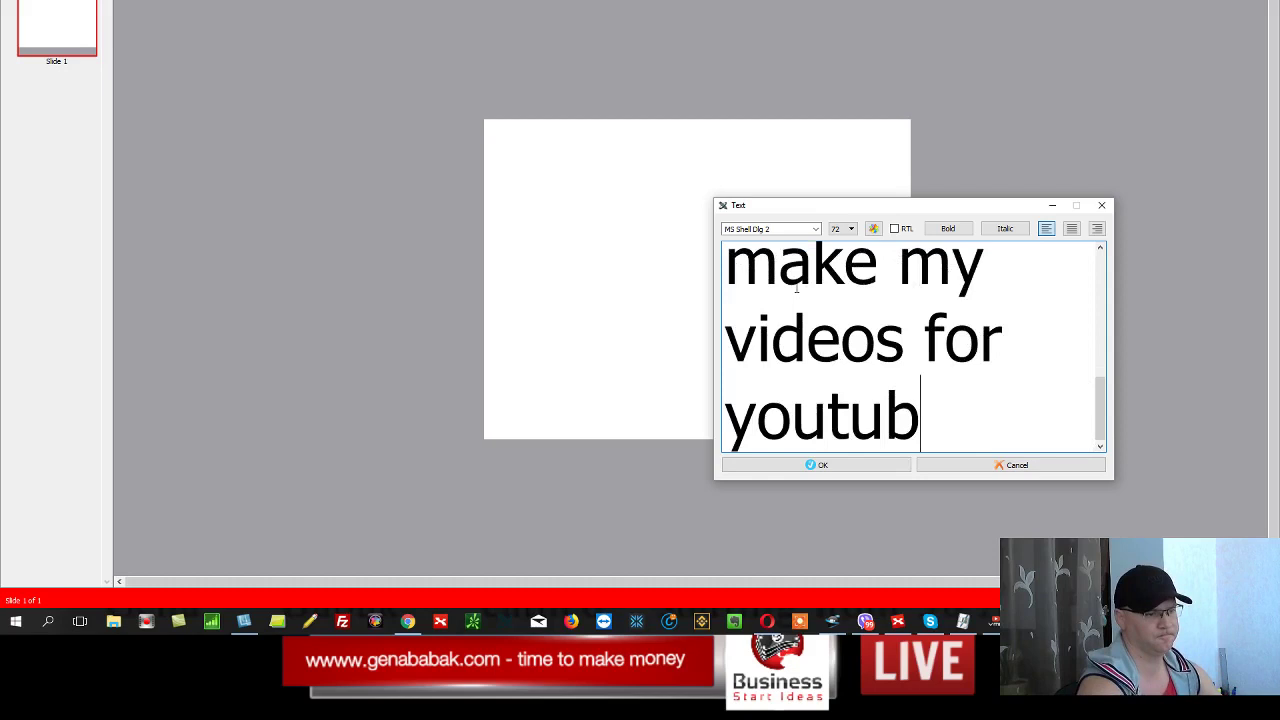
key("BackSpace")
key("BackSpace")
key("BackSpace")
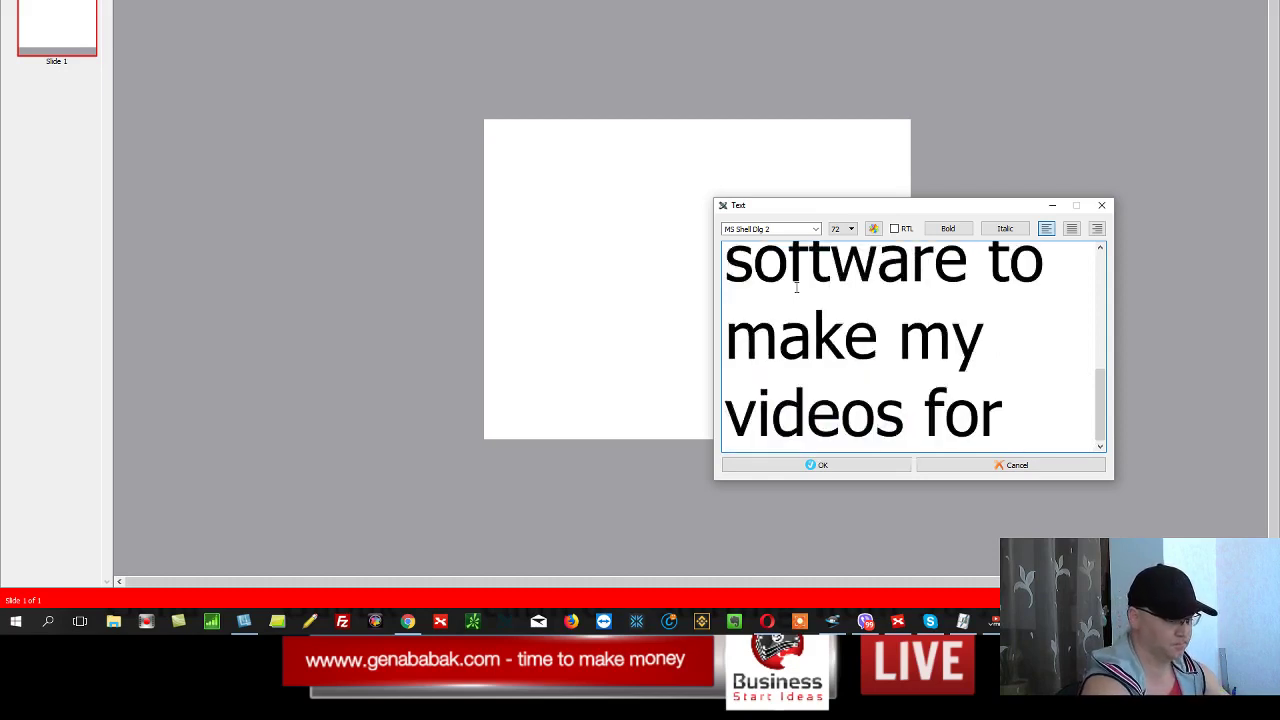
type("Youtu")
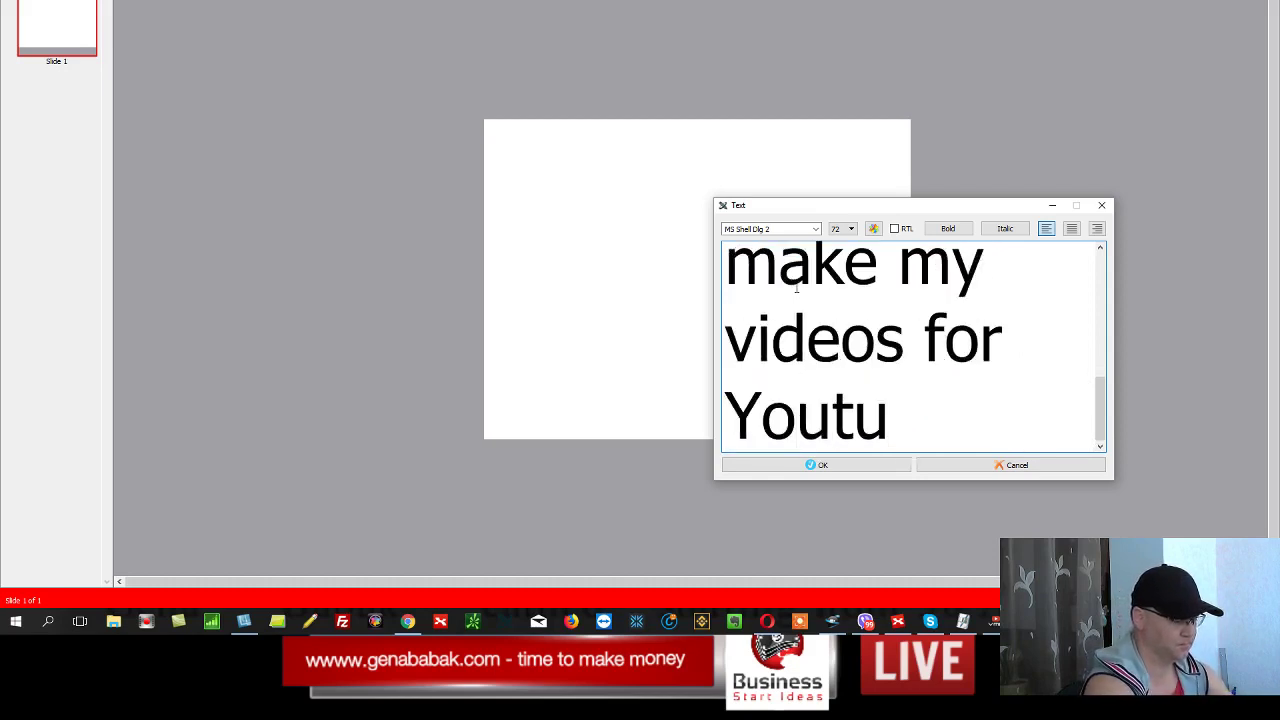
type("be")
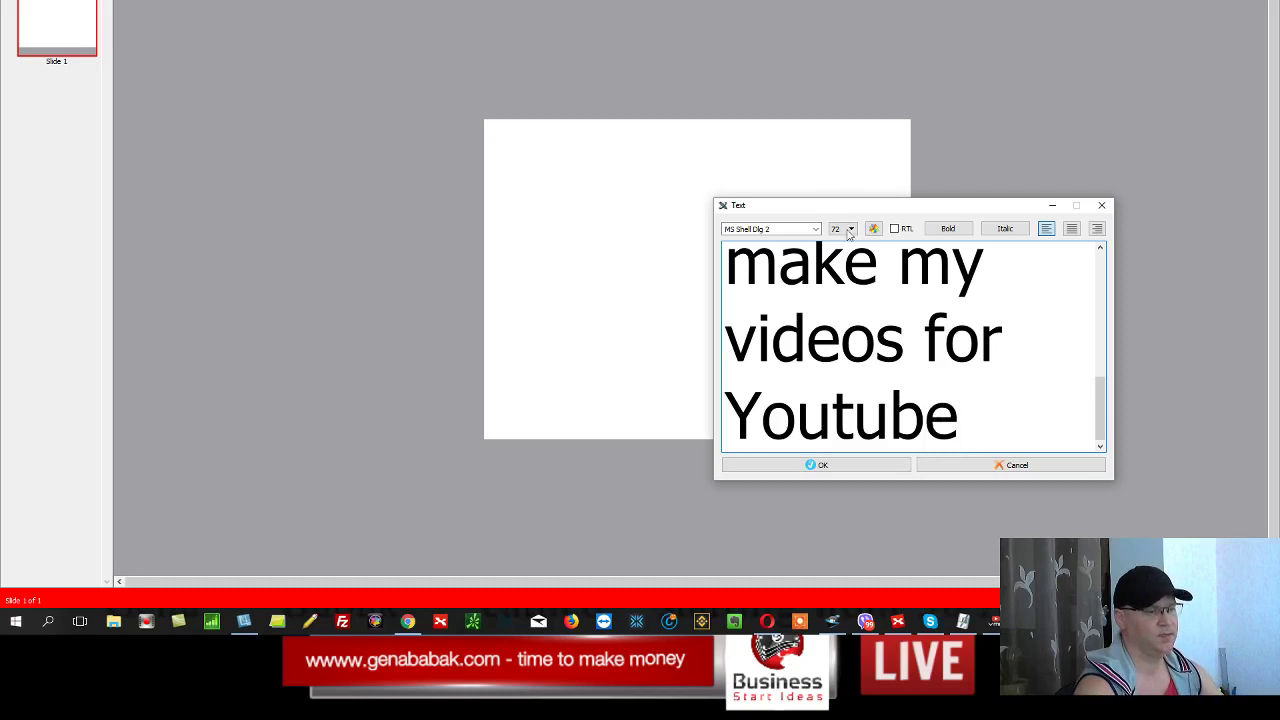
- Format the caption at size 28, red and centre-aligned, and place it on the slide
left_click(850, 229)
left_click(840, 284)
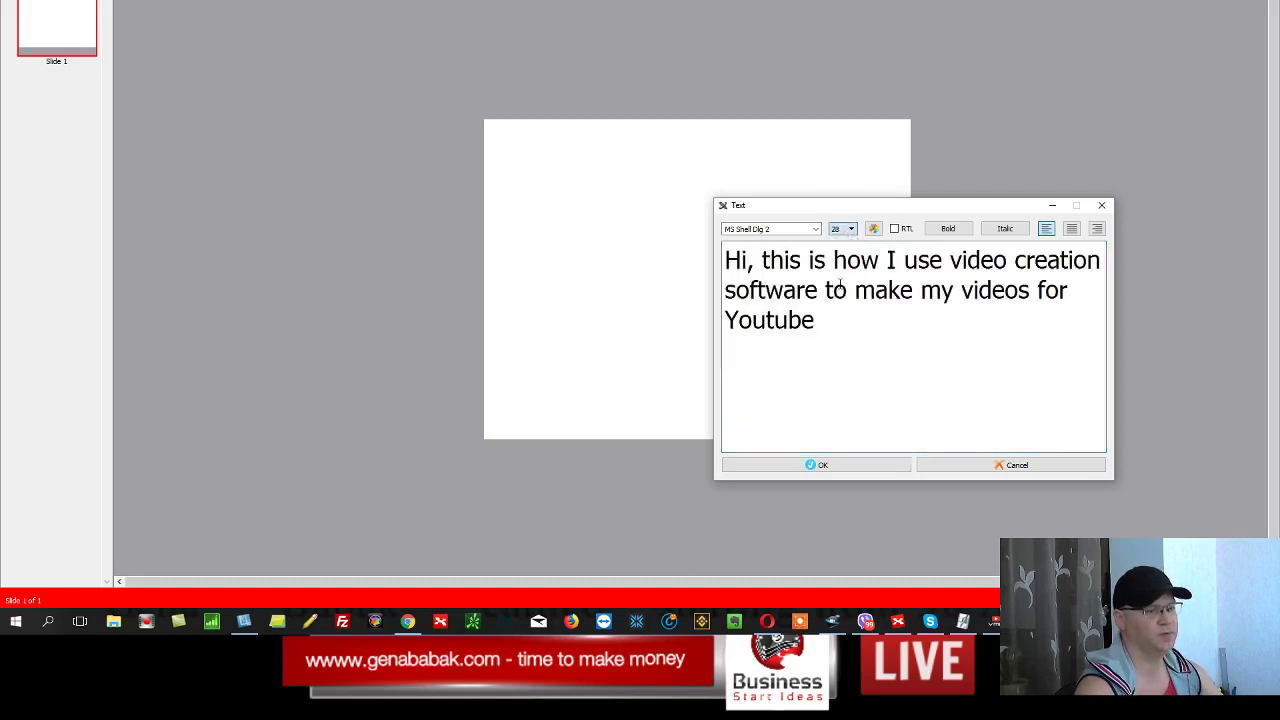
left_click(873, 228)
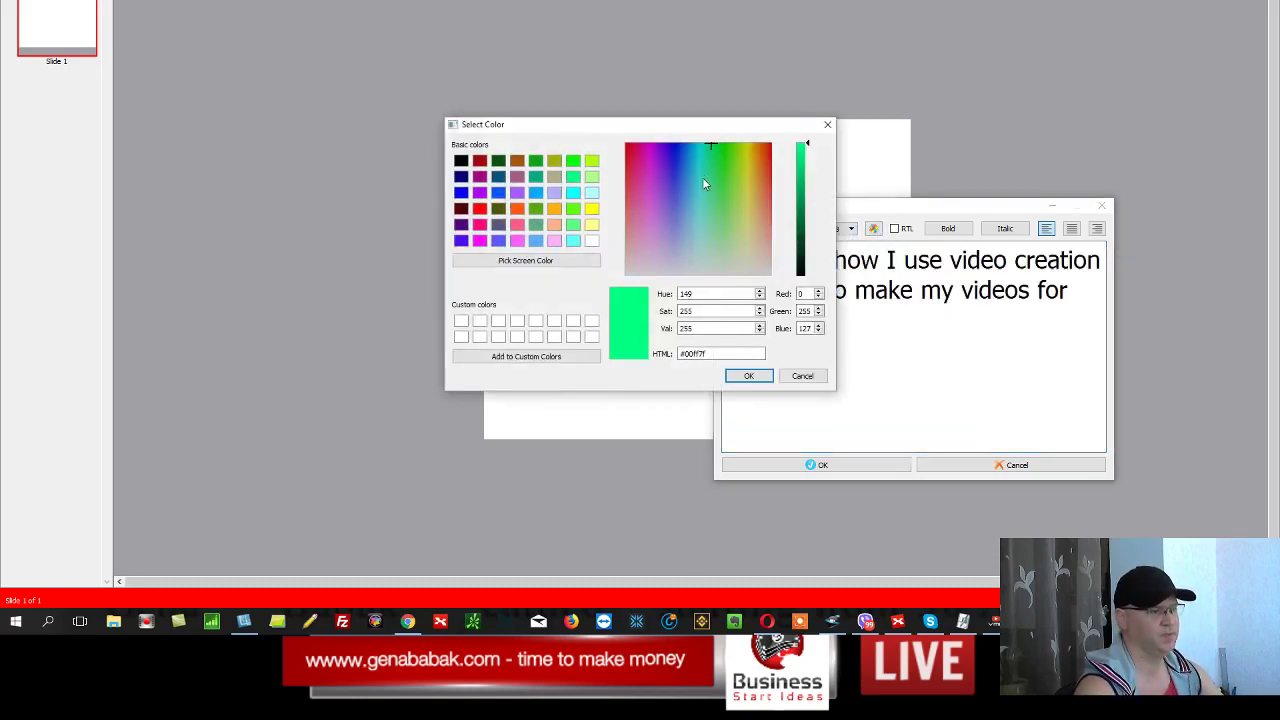
left_click(630, 147)
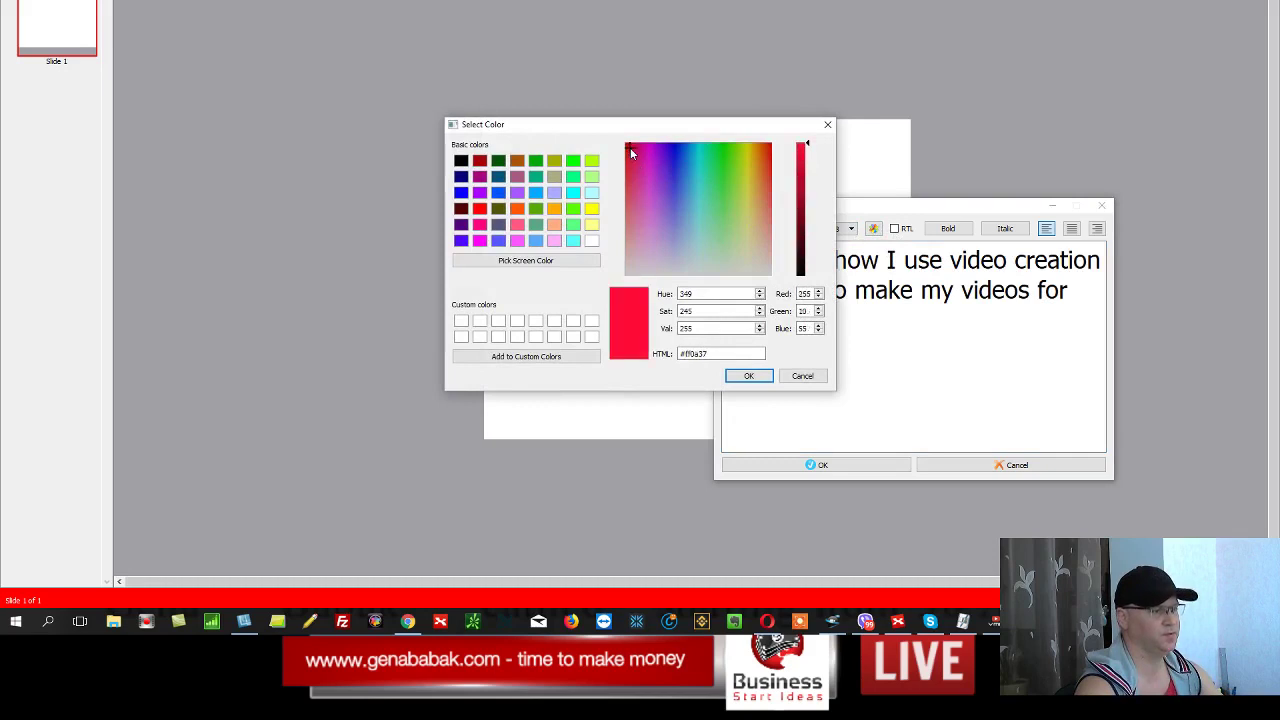
left_click(748, 376)
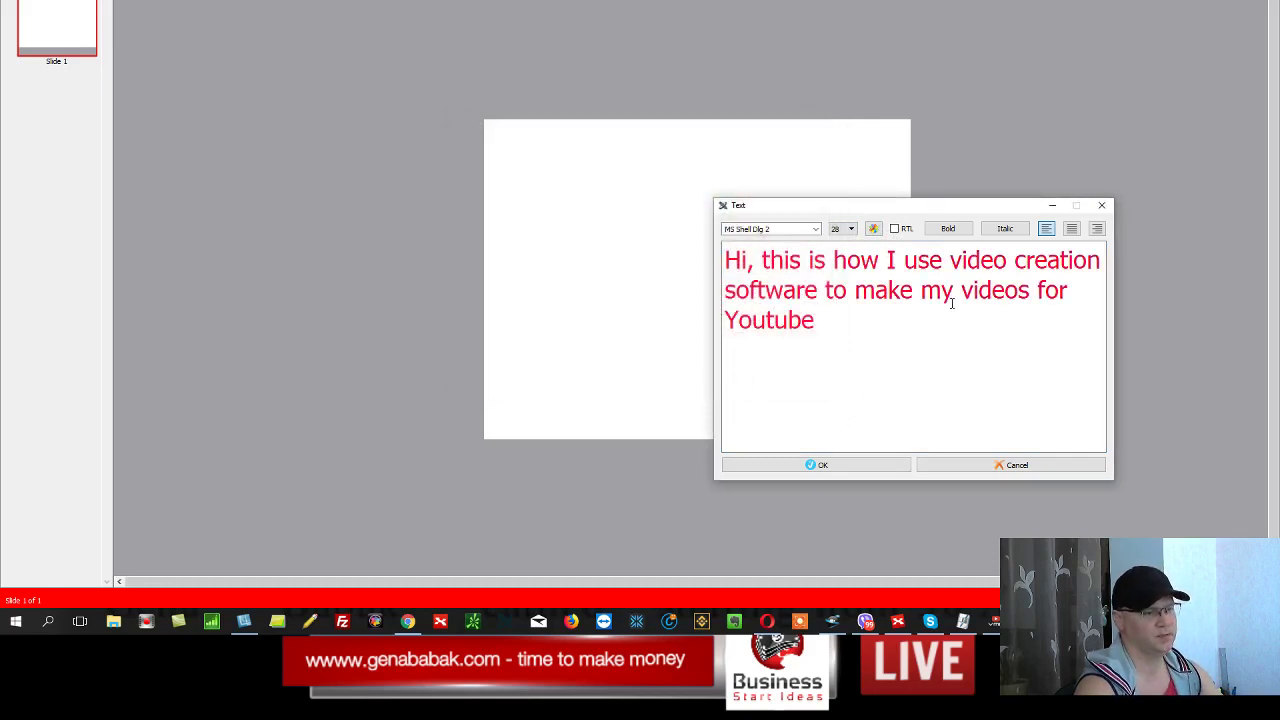
left_click(1071, 229)
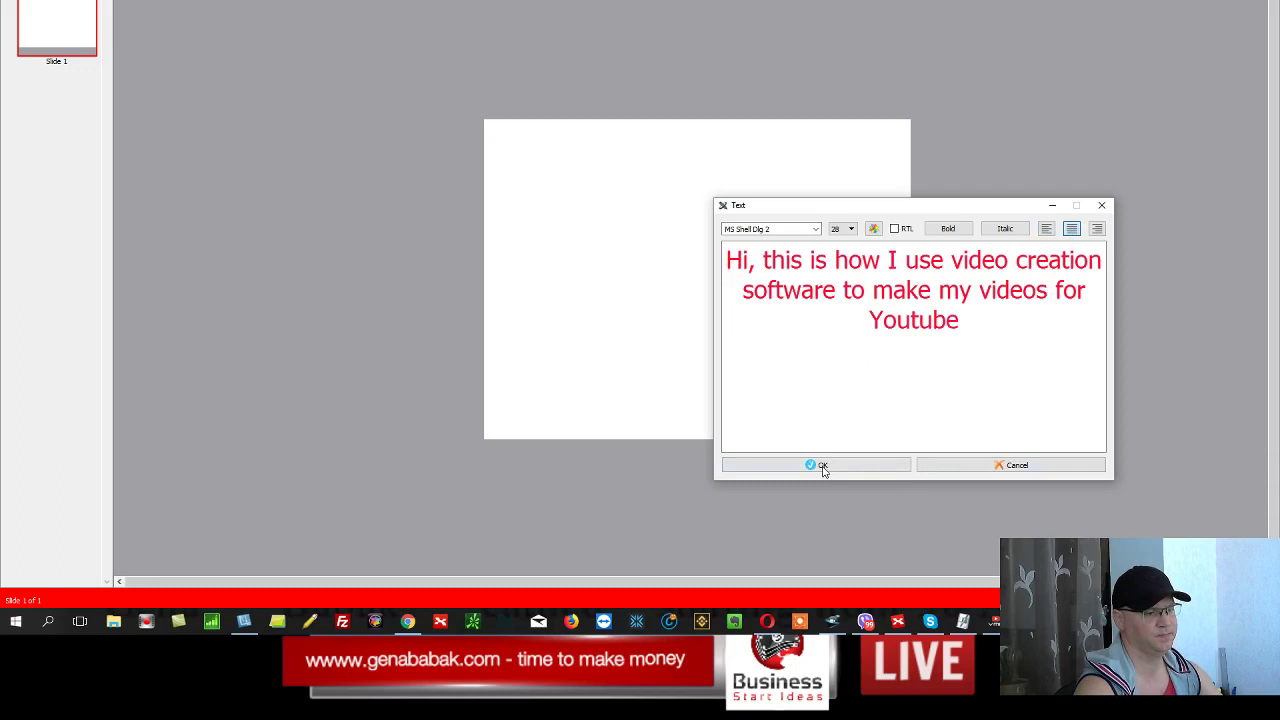
left_click(820, 466)
- Move the caption to the top of the slide and narrow its box so it rewraps
left_click(723, 284)
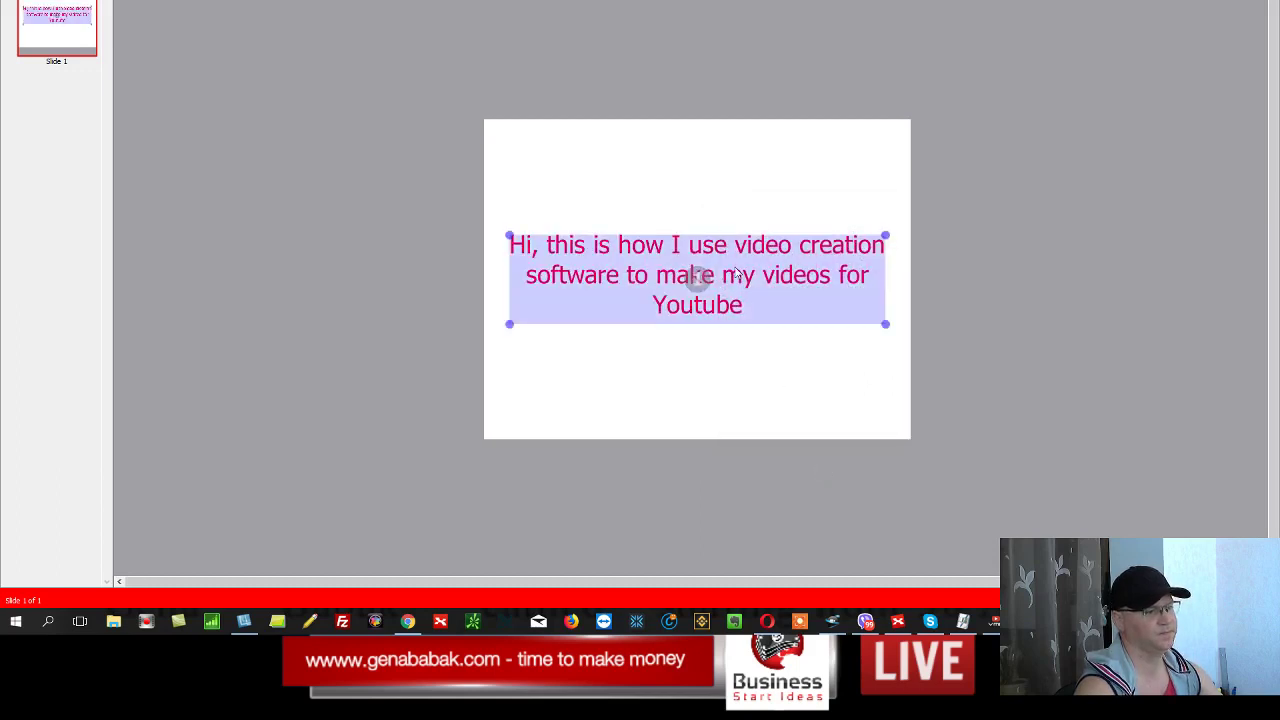
mouse_move(736, 272)
left_mouse_down()
mouse_move(736, 179)
mouse_move(683, 172)
left_mouse_up()
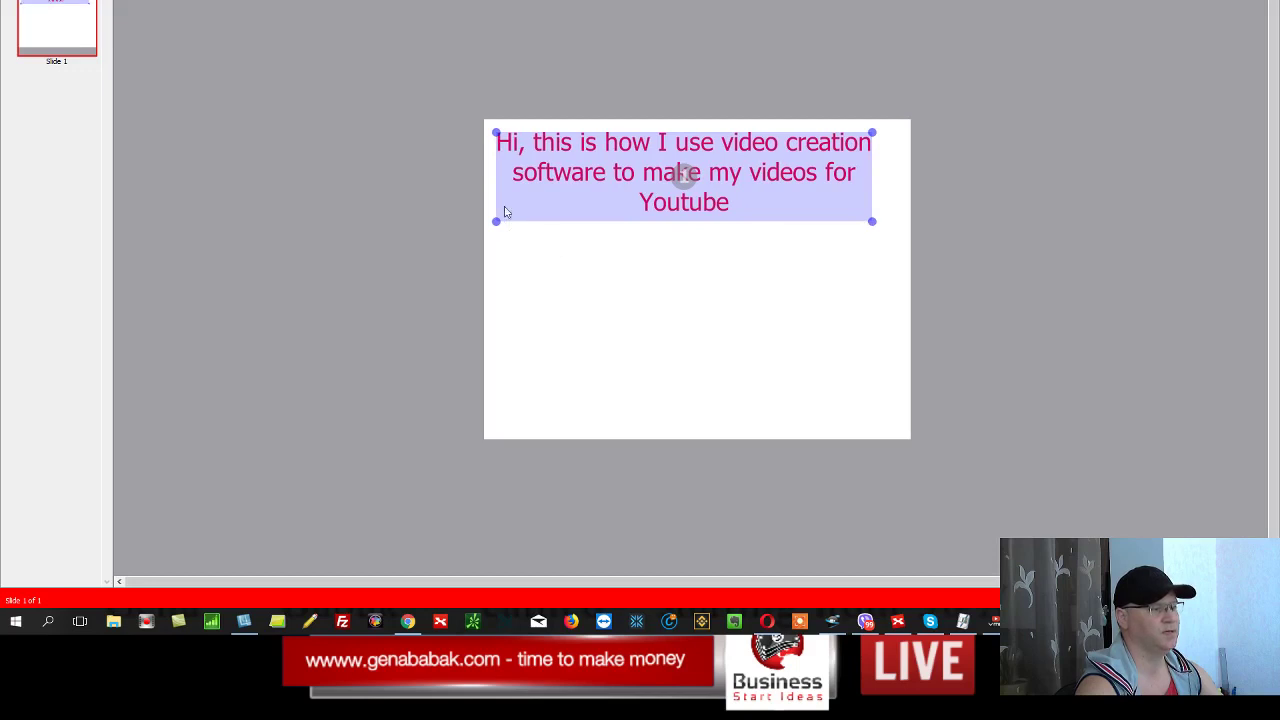
left_click_drag(497, 138, 524, 138)
left_click(661, 323)
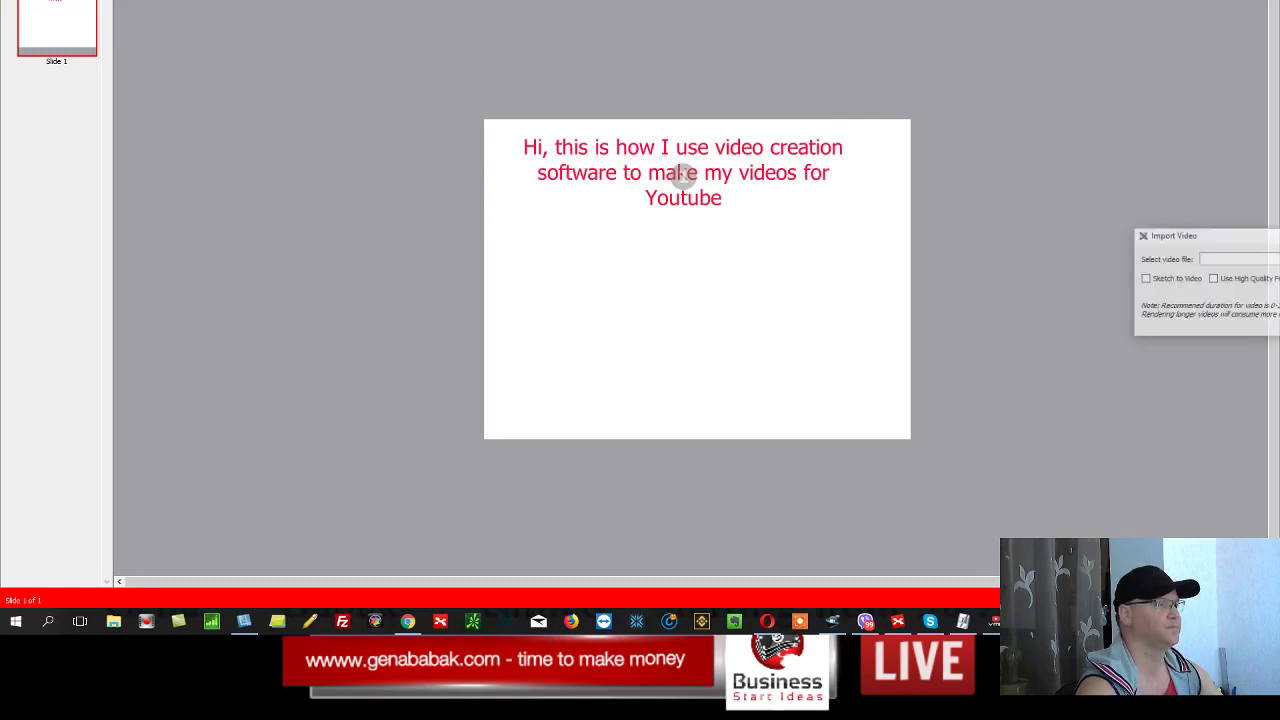
- Import the FERRARI LIFES STYLE mp4 promo video onto the slide
left_click_drag(1239, 244, 921, 255)
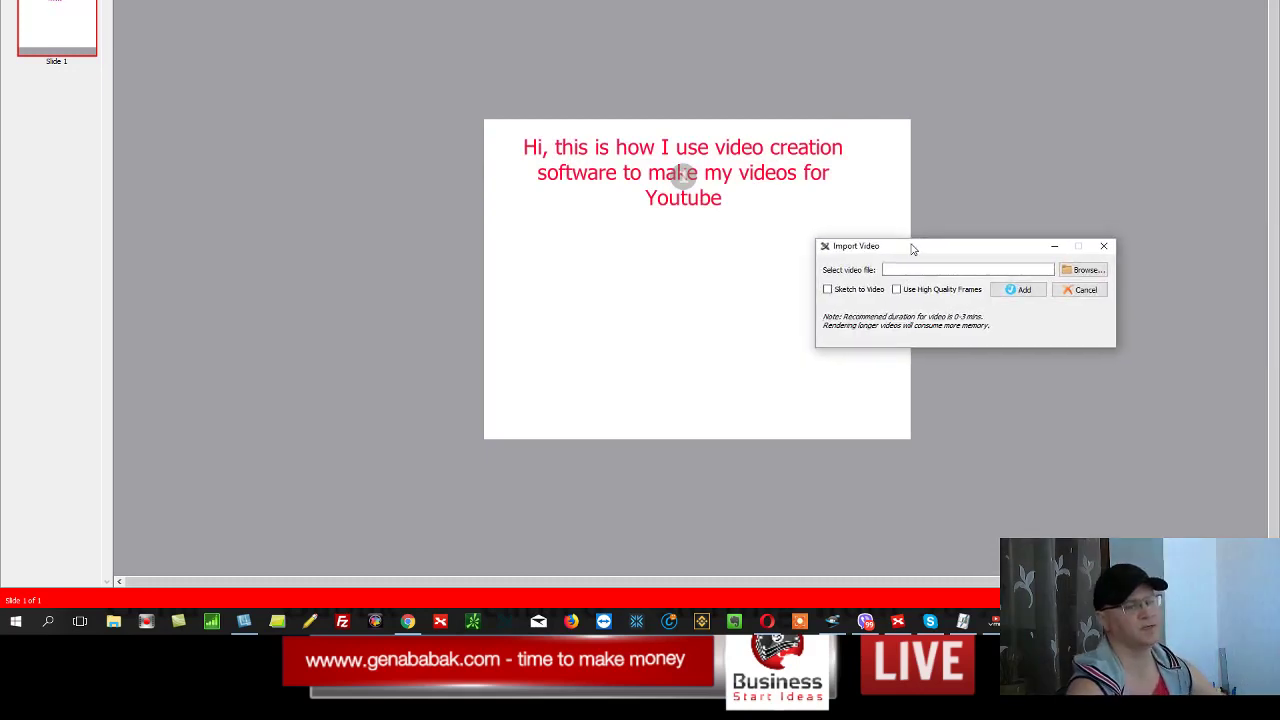
left_click(1085, 270)
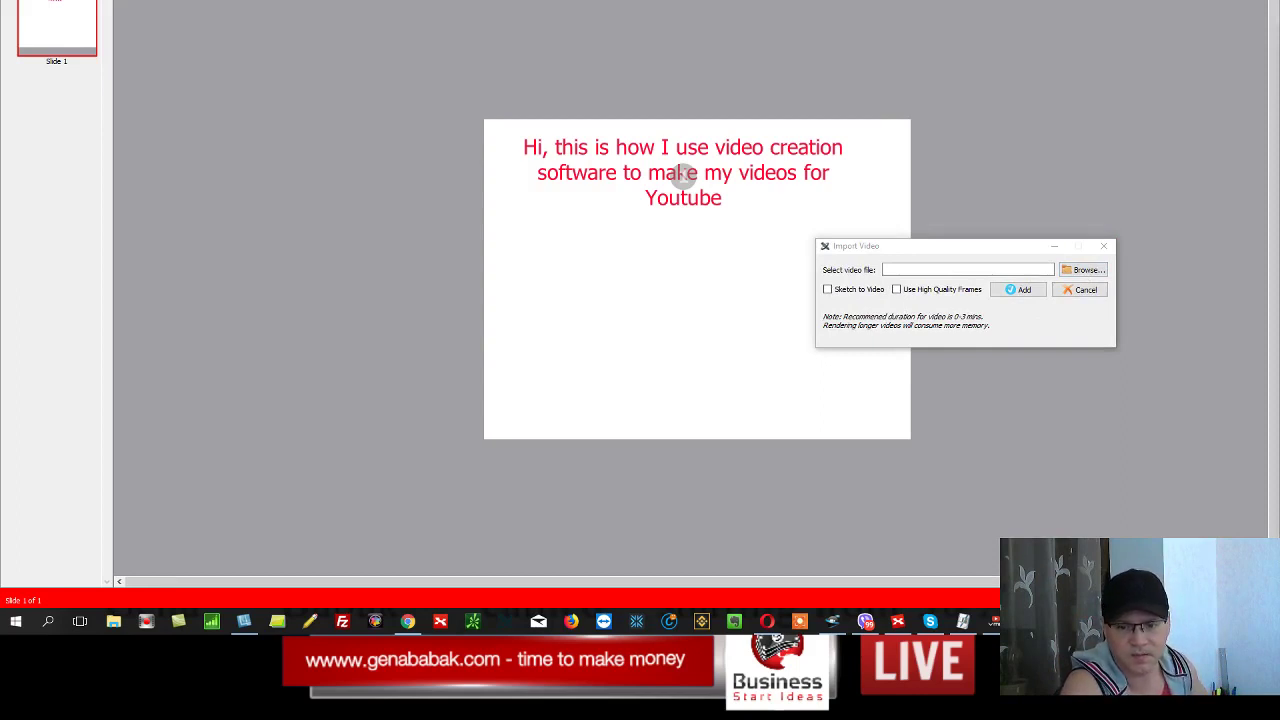
key("Return")
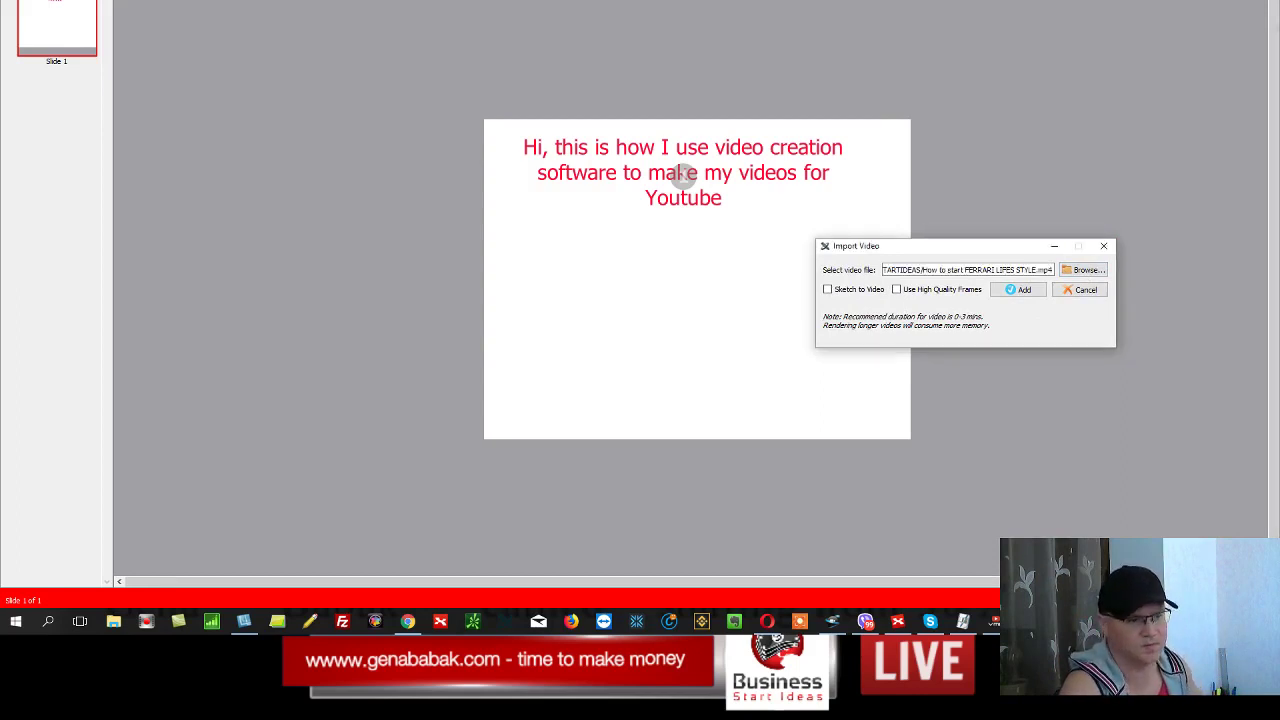
left_click(1008, 290)
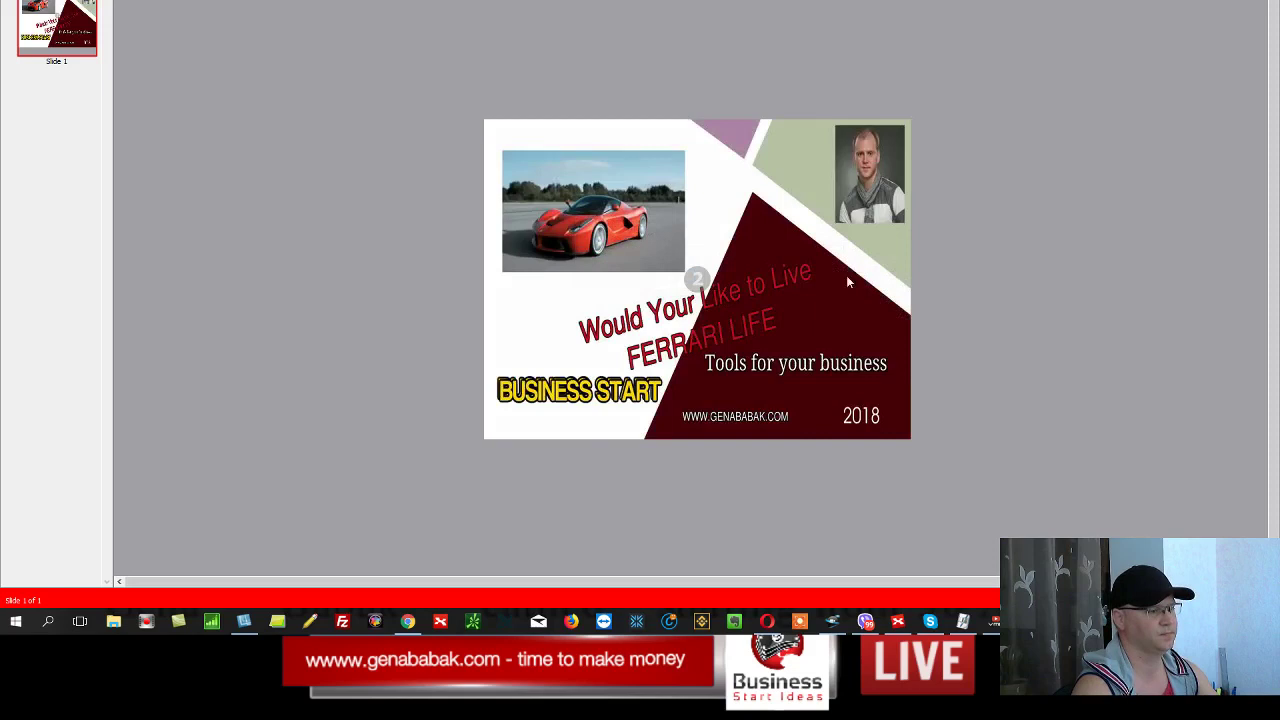
- Shrink and tilt the video beneath the caption
left_click(634, 214)
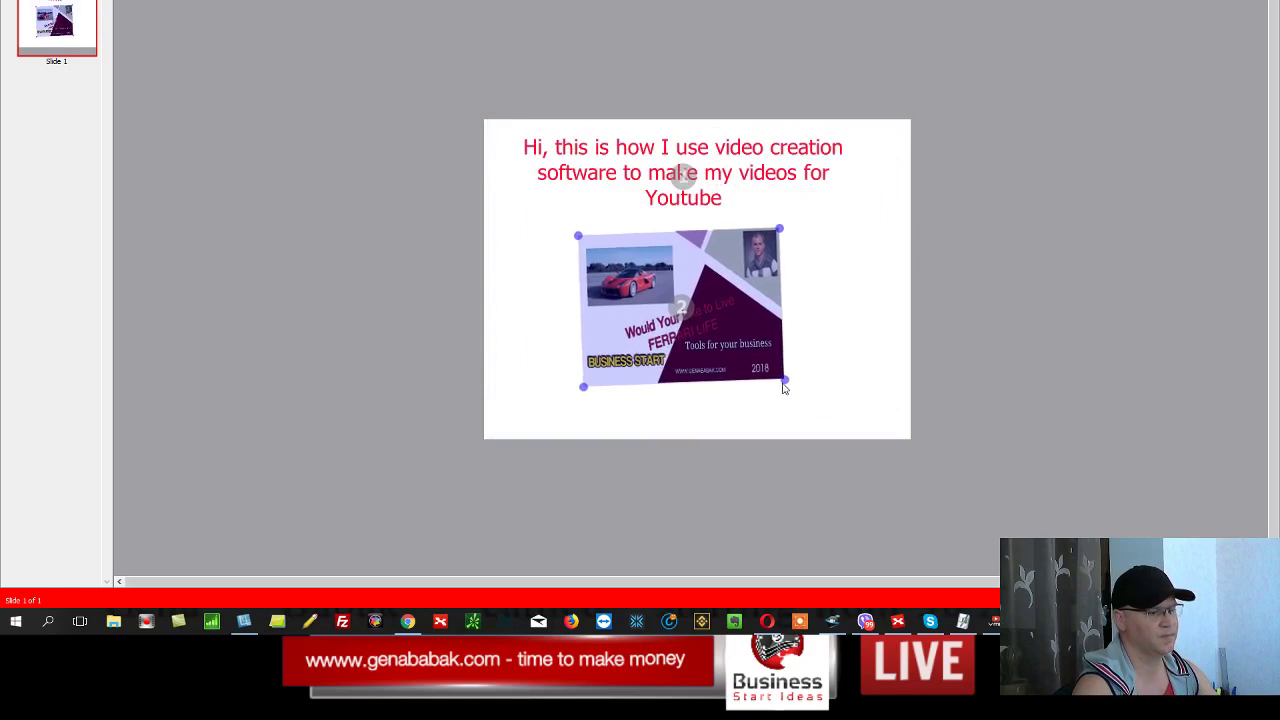
mouse_move(785, 386)
left_mouse_down()
mouse_move(790, 204)
mouse_move(752, 236)
mouse_move(740, 292)
left_mouse_up()
left_click(860, 318)
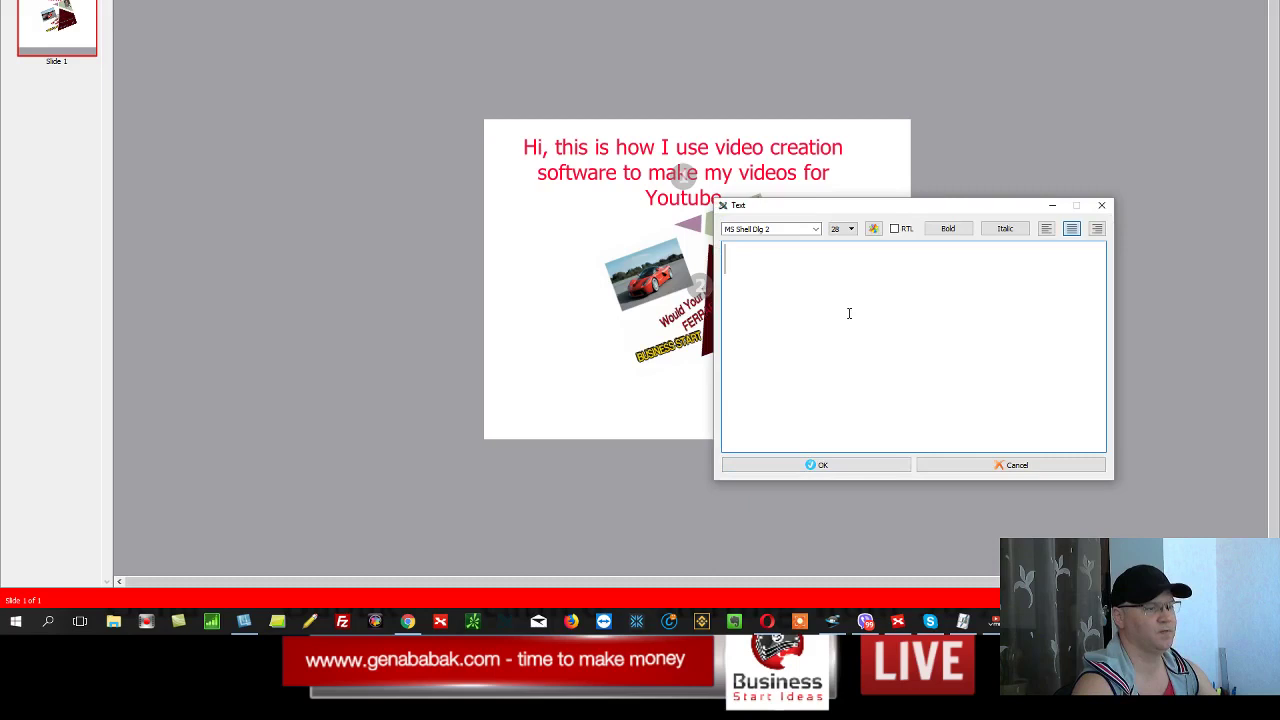
- Add the line 'Find your link in the description' and move it to the slide bottom
type("Fin")
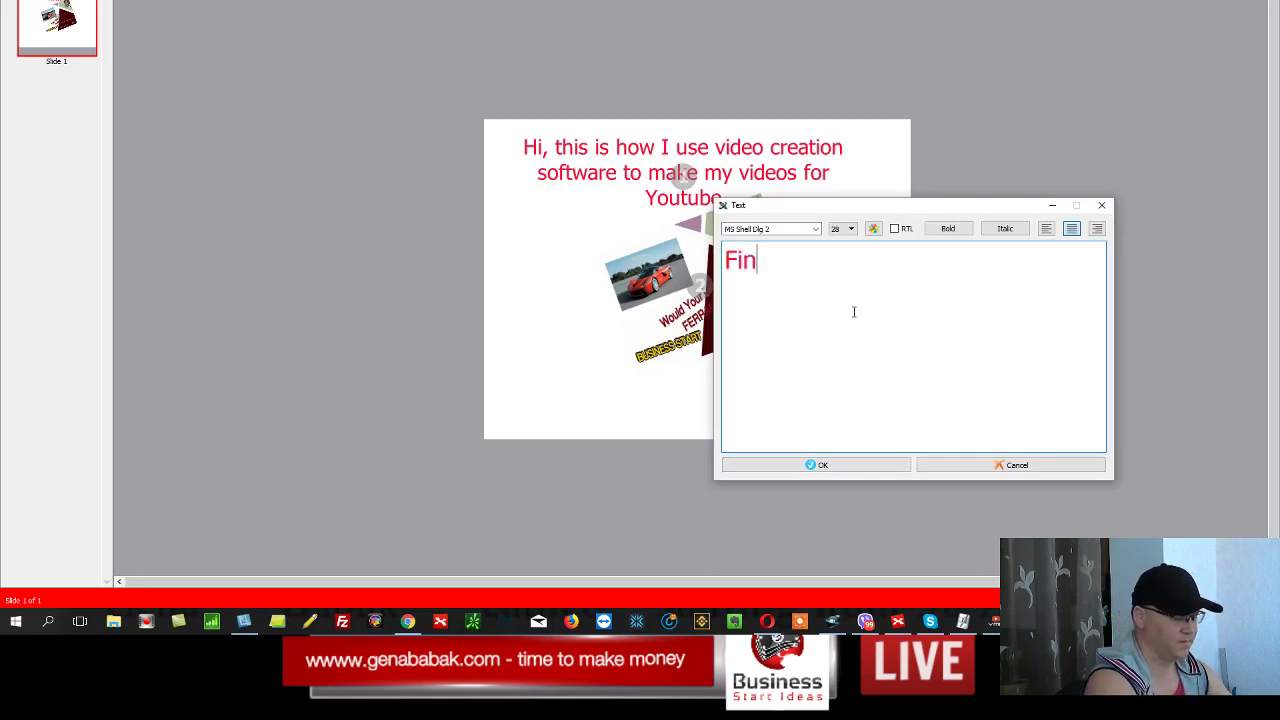
type("d  your ")
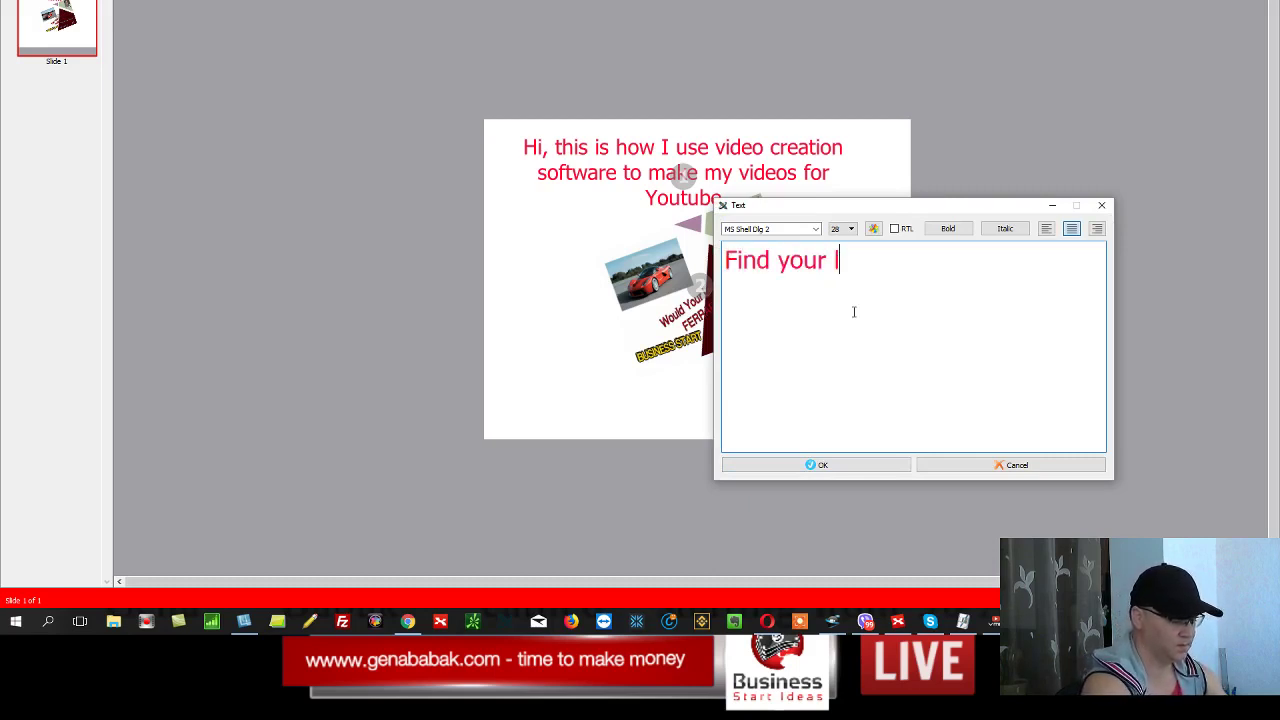
type("link in the d")
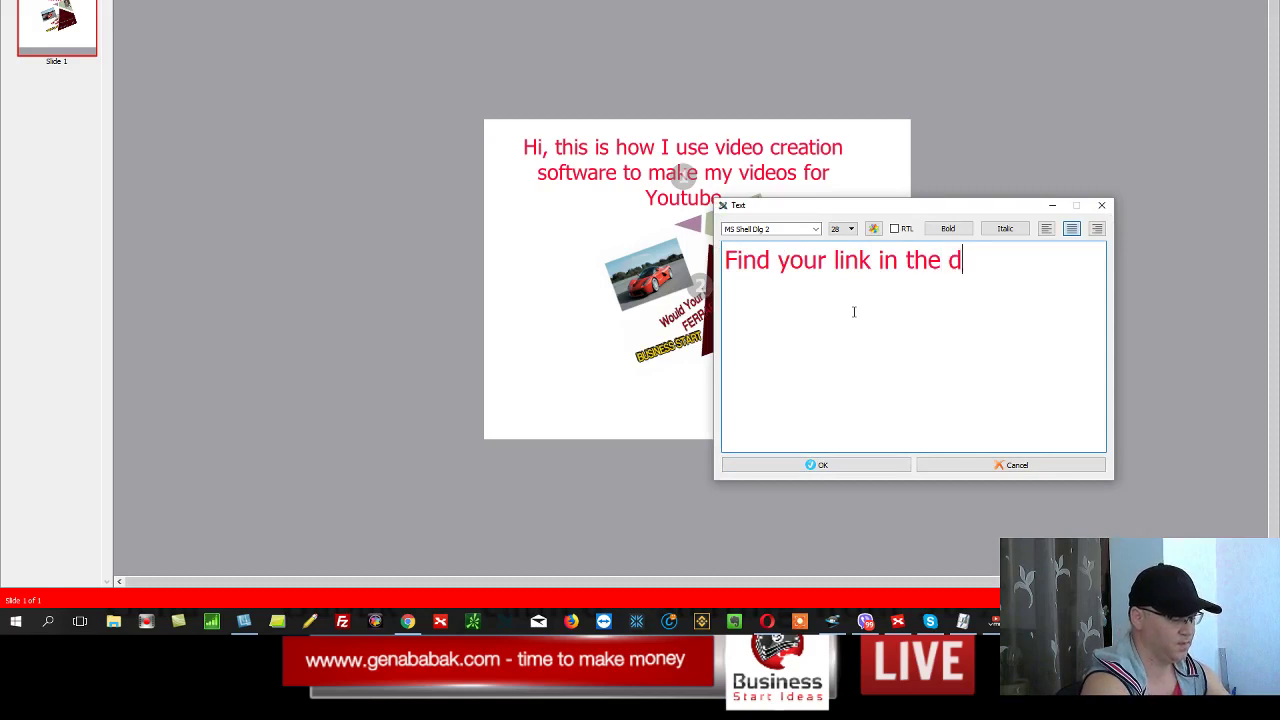
type("escriptio")
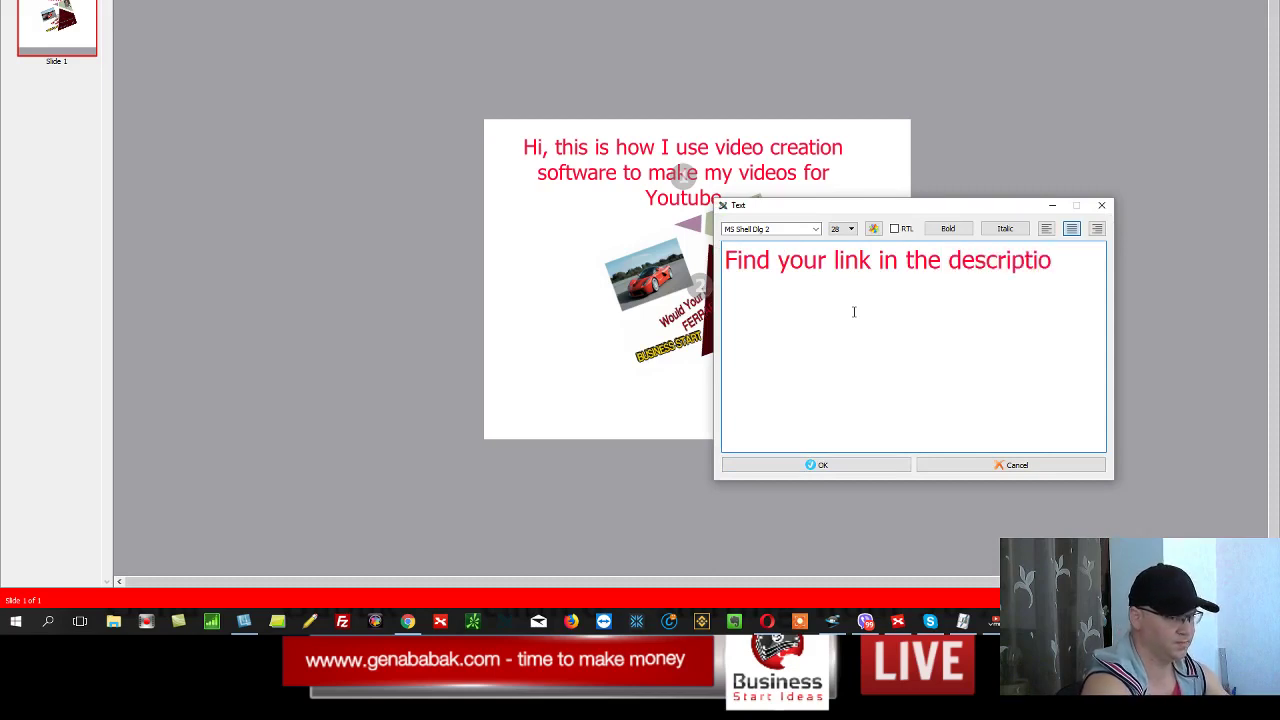
type("n")
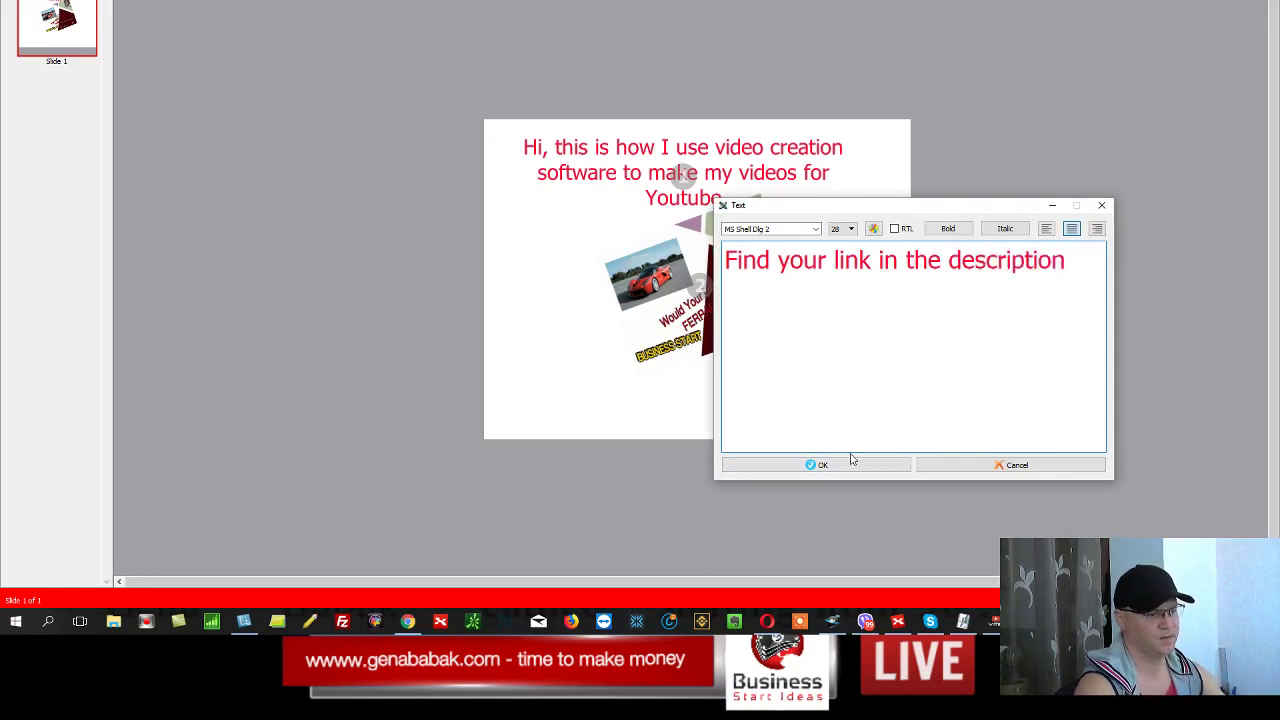
left_click(818, 464)
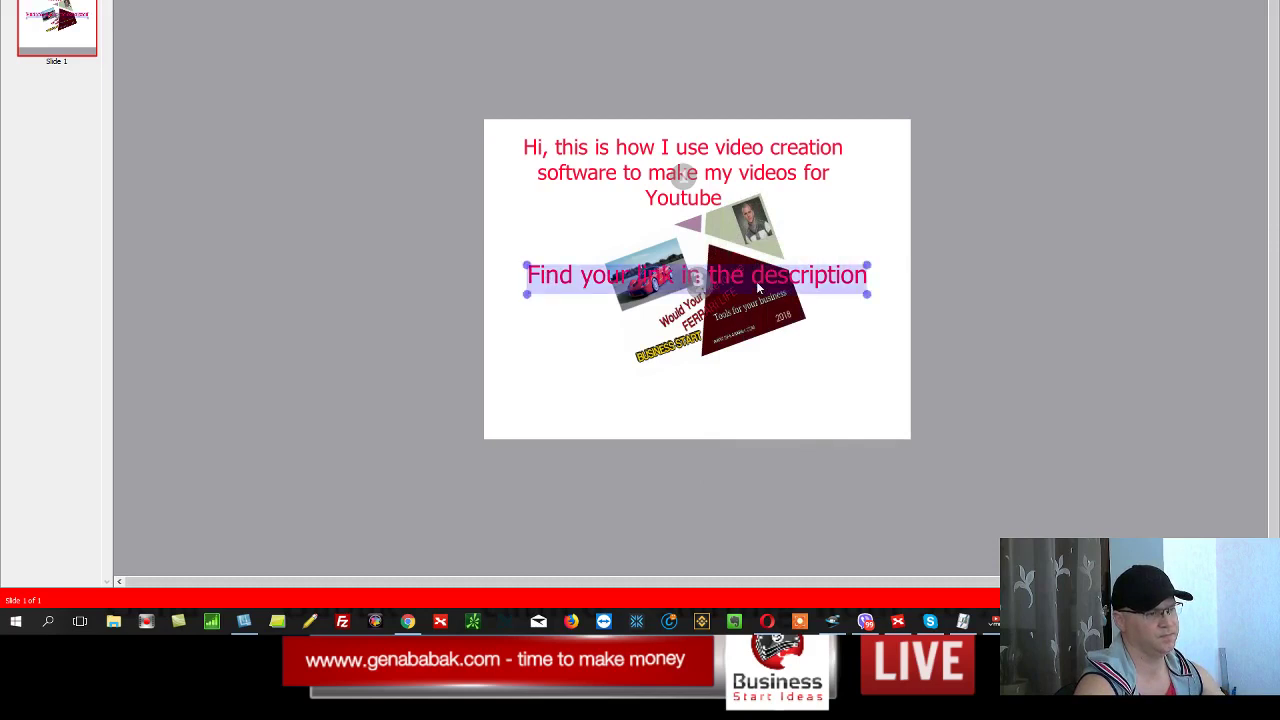
left_click_drag(757, 287, 769, 402)
- Add an mp3 track from the Music Library as background music
left_click(867, 310)
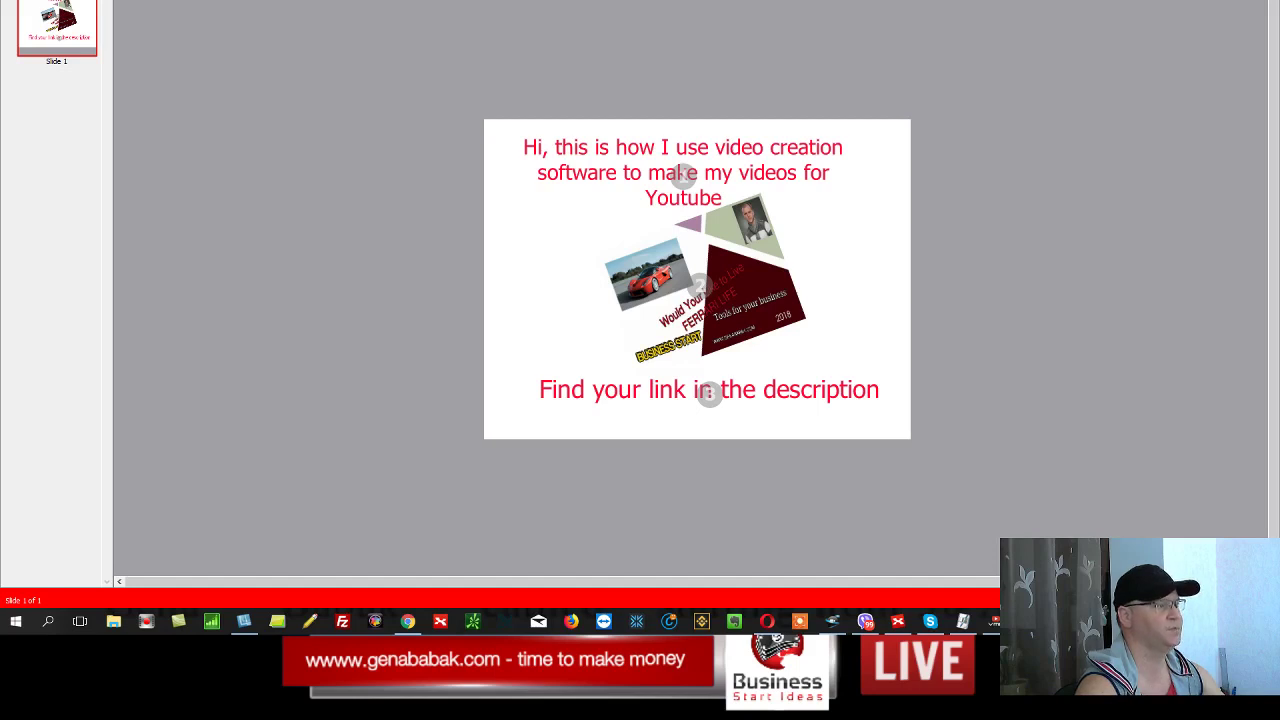
left_click_drag(1229, 214, 1068, 214)
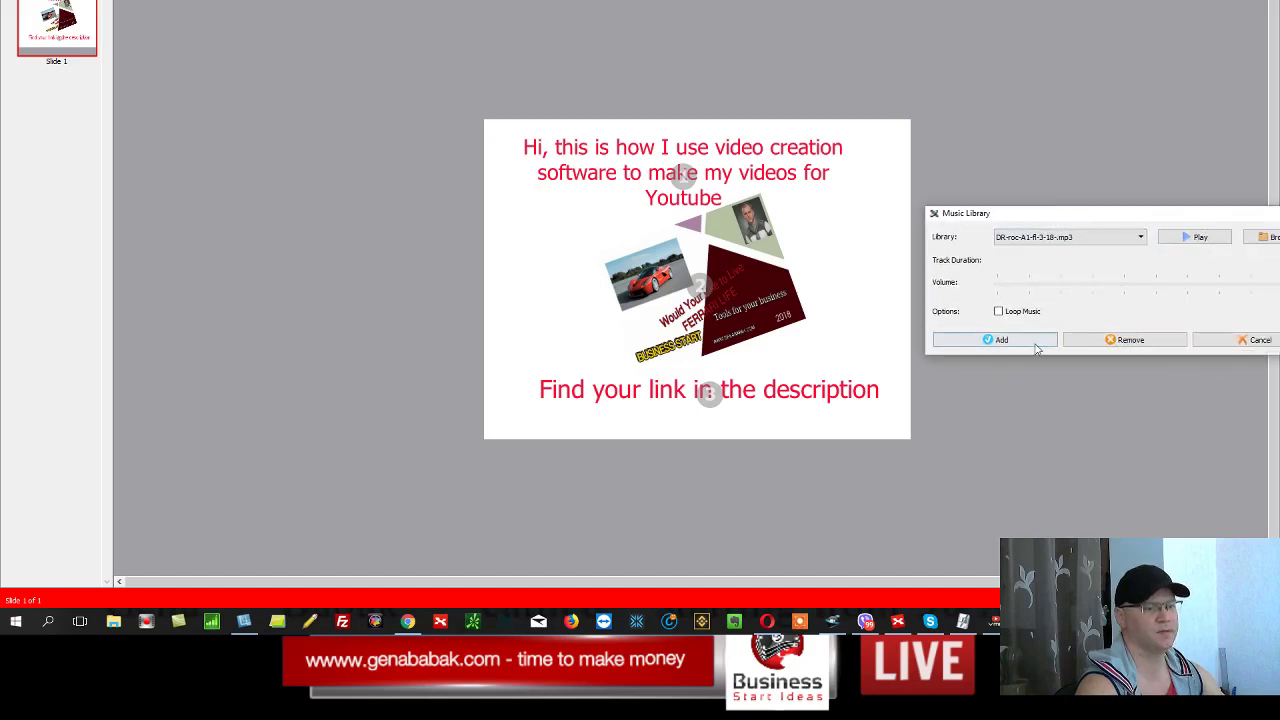
left_click(1012, 341)
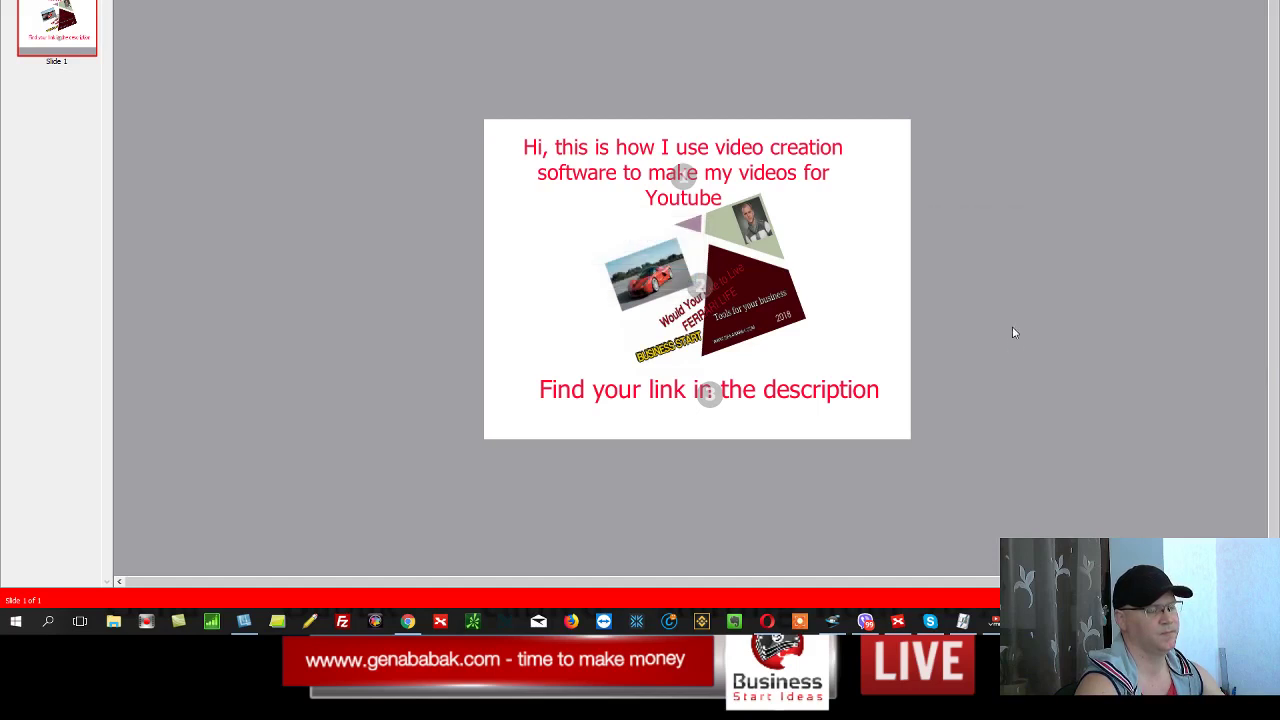
- Preview the slide as the hand sketches the captions, starting with 'Hi, this…'
key("space")
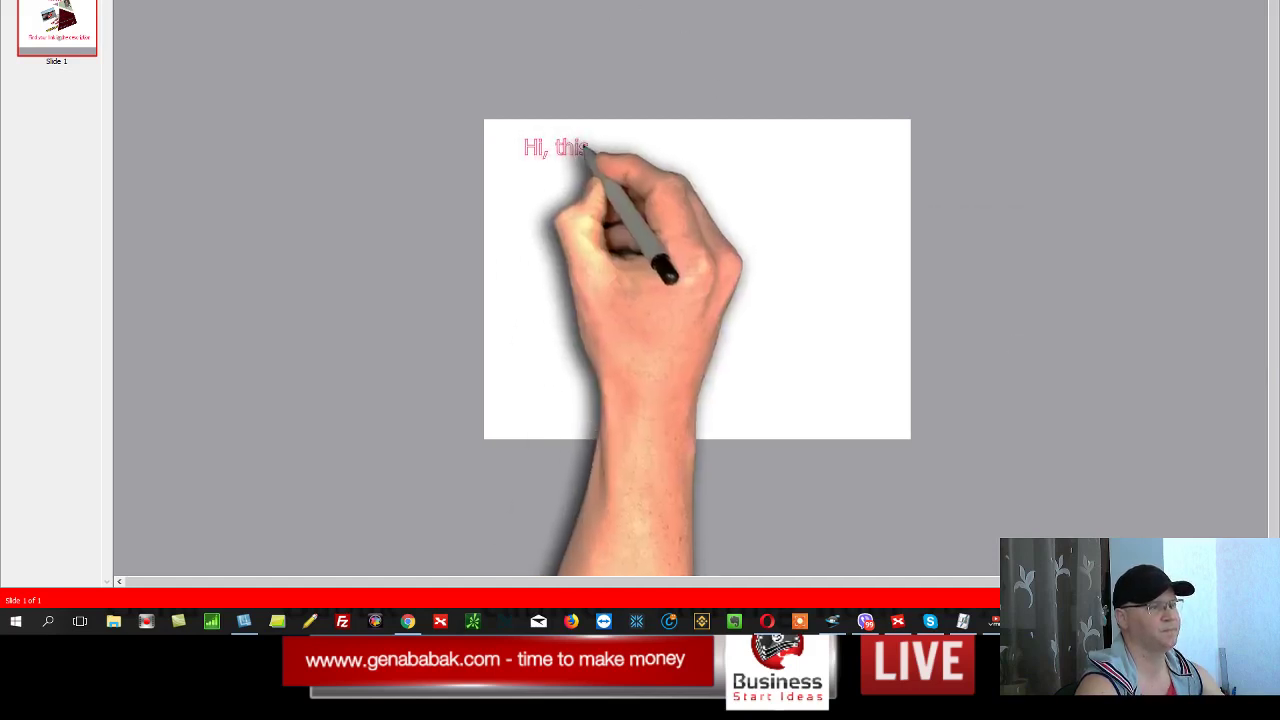